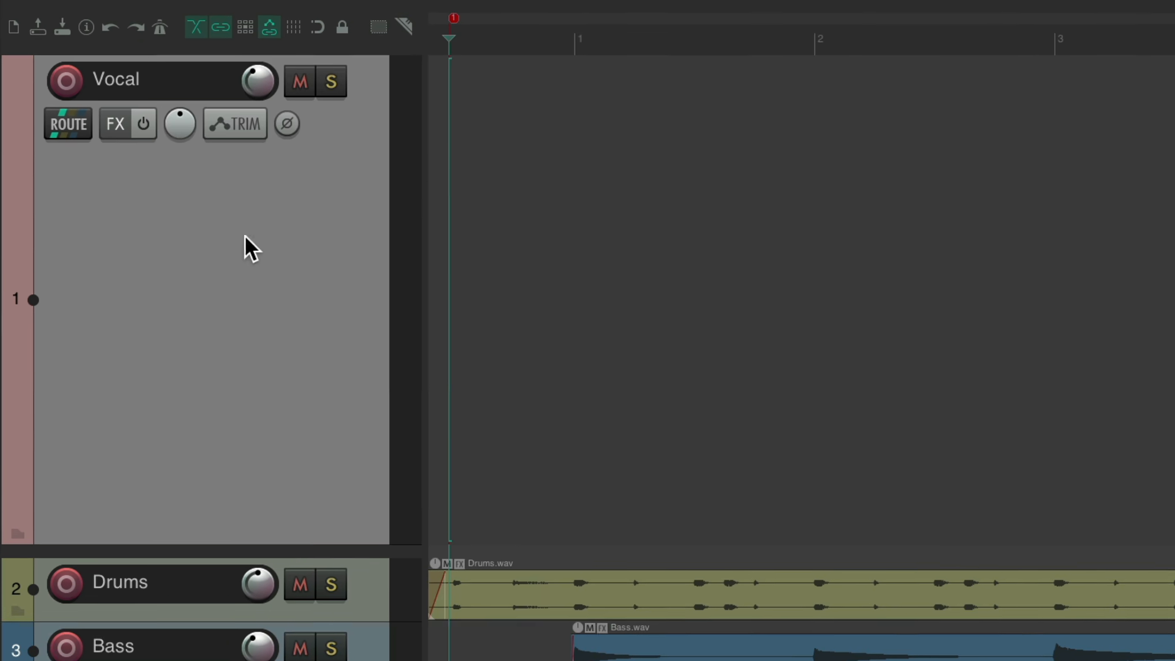
- Arm the Vocal track with the mono Vocal Mic input and record a first vocal take
{"action": "left_click", "coordinate": [69, 86]}
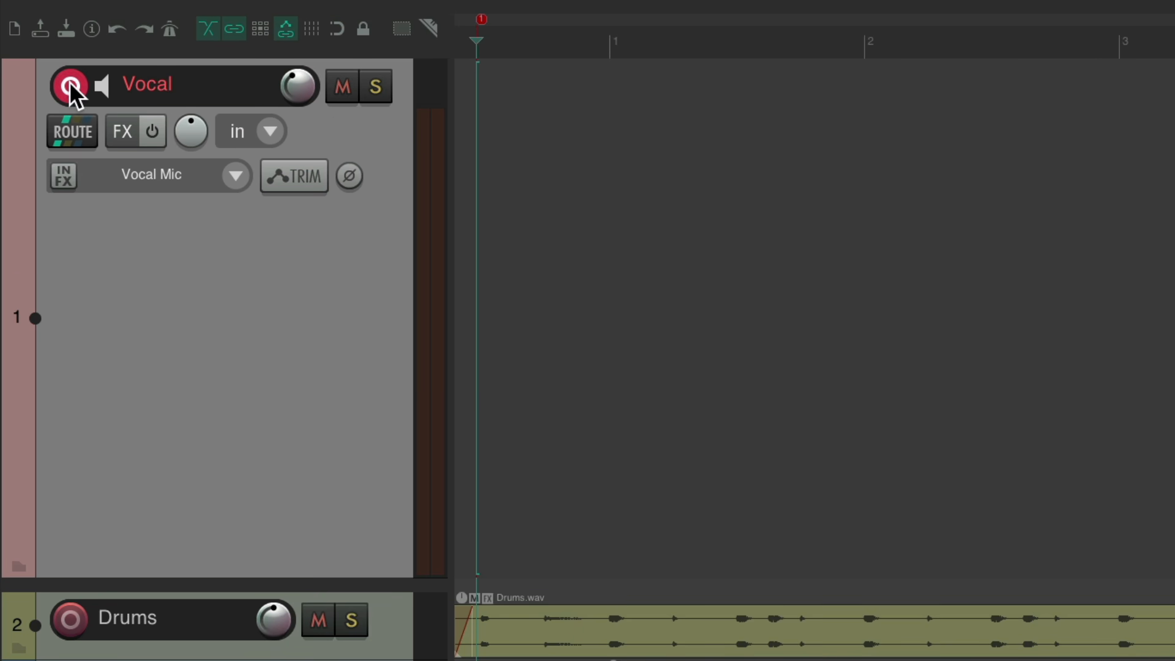
{"action": "left_click", "coordinate": [237, 178]}
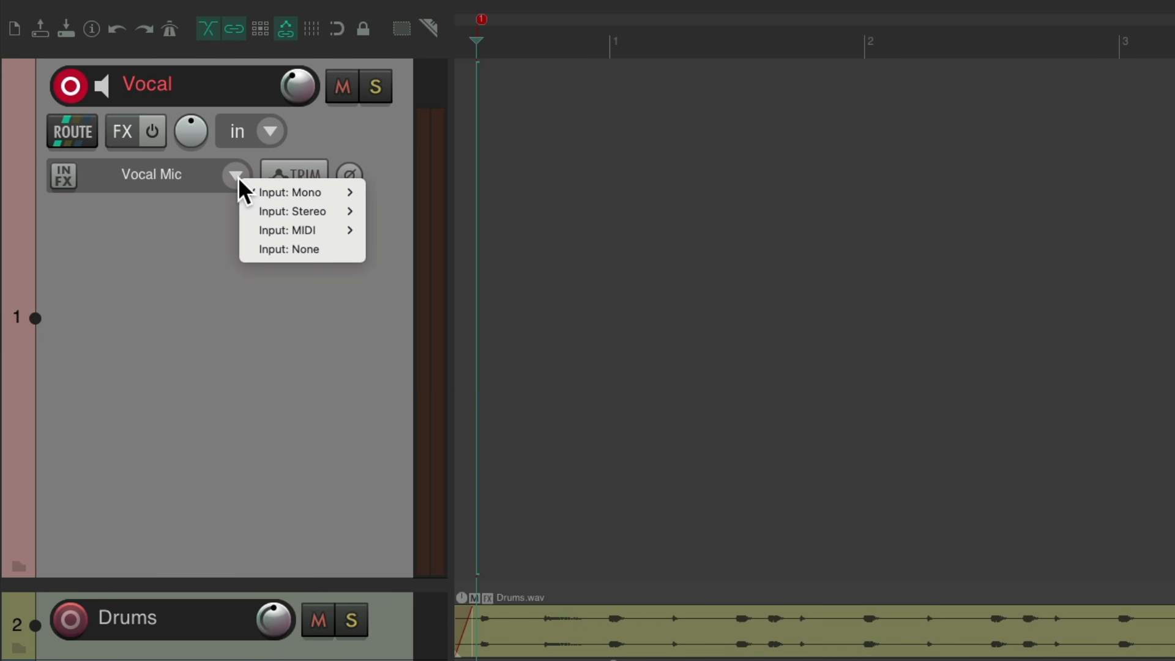
{"action": "mouse_move", "coordinate": [257, 194]}
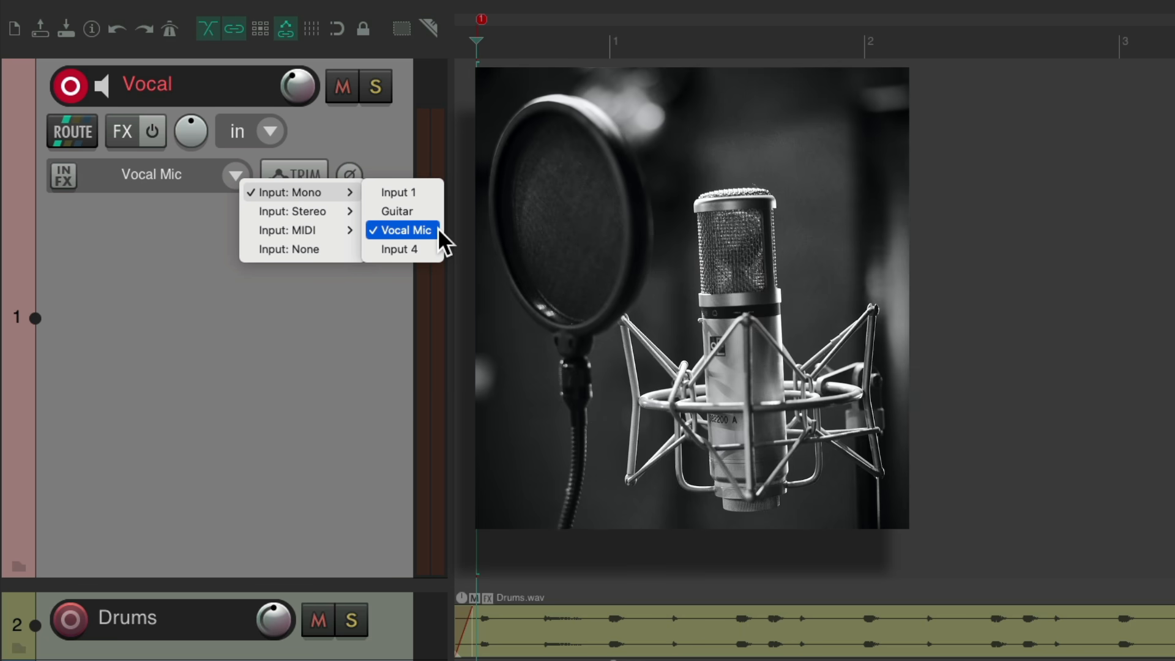
{"action": "left_click", "coordinate": [438, 230]}
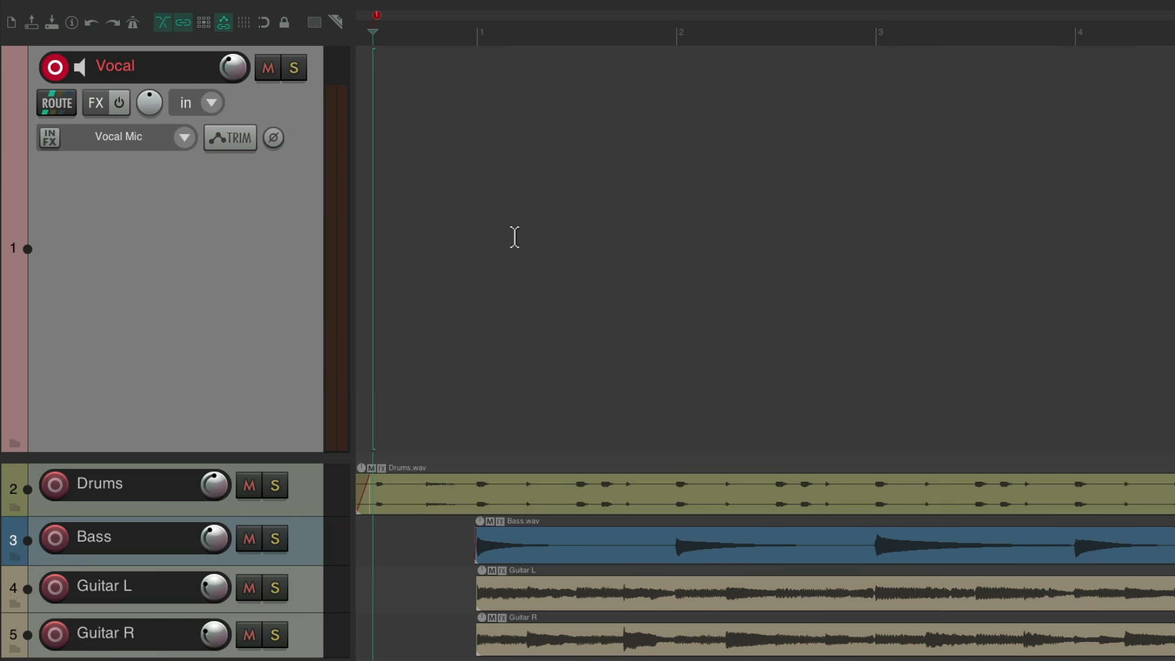
{"action": "key", "text": "ctrl+r"}
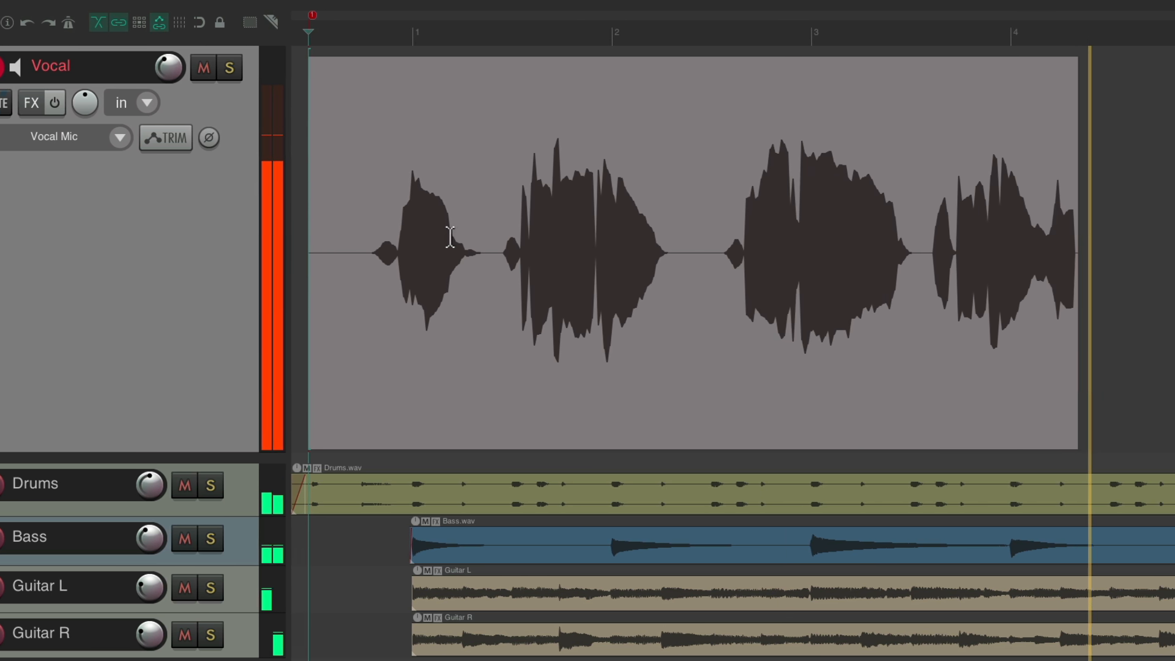
{"action": "key", "text": "space"}
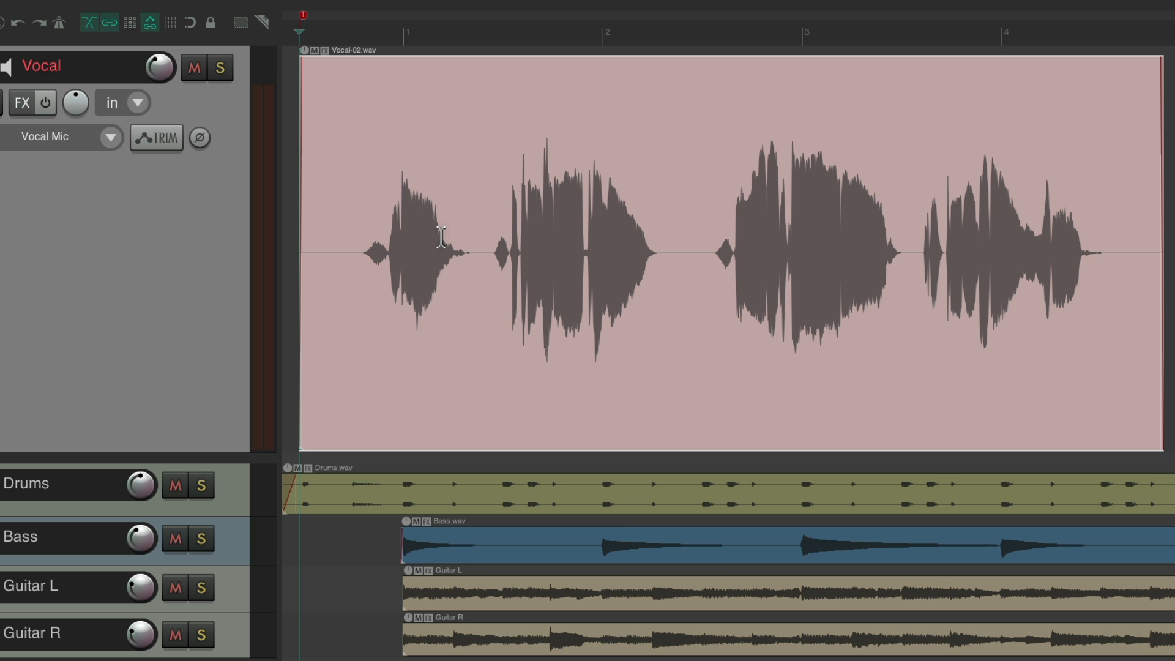
- Try recording a partial second take over the first vocal recording and switching between the two takes
{"action": "key", "text": "ctrl+r"}
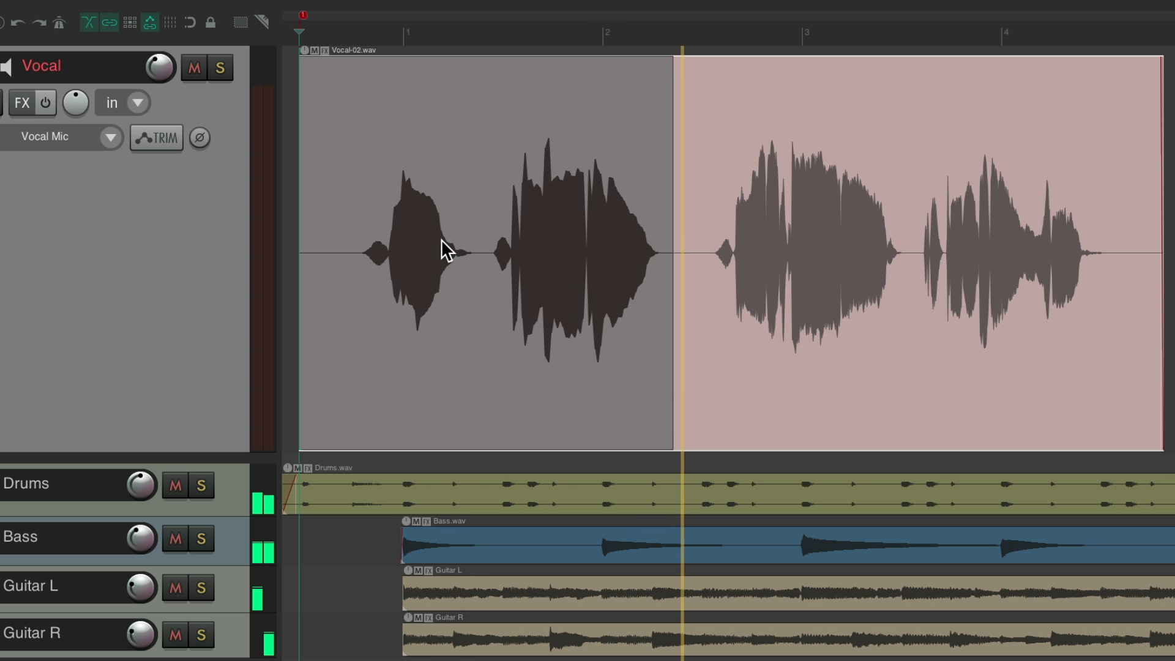
{"action": "key", "text": "space"}
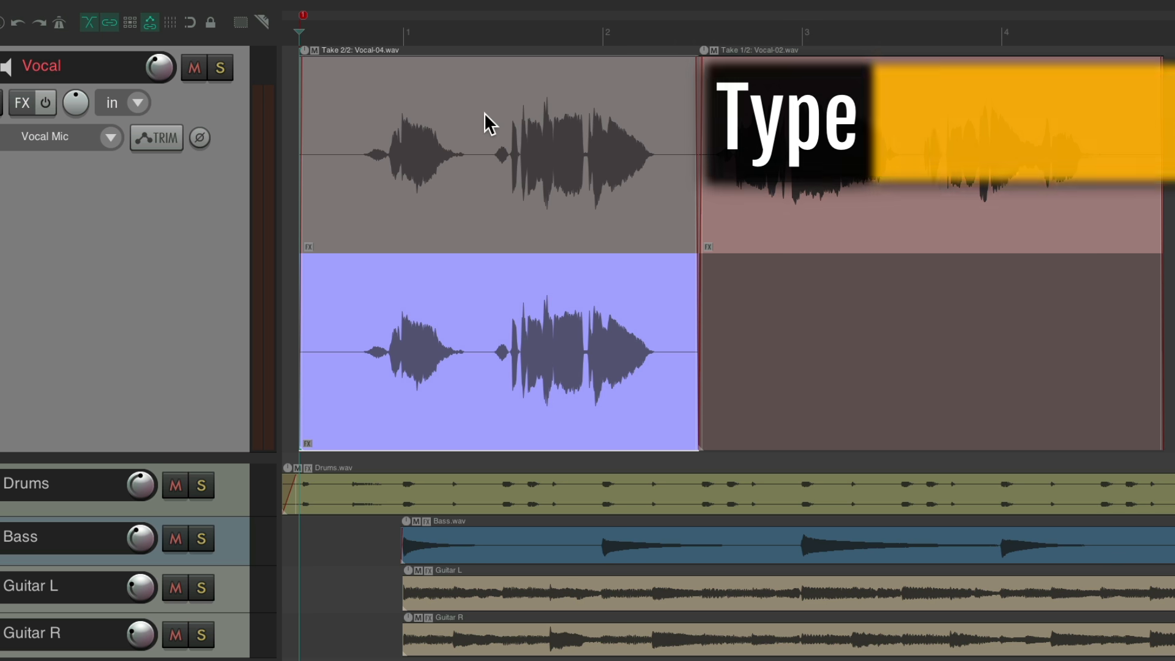
{"action": "key", "text": "t"}
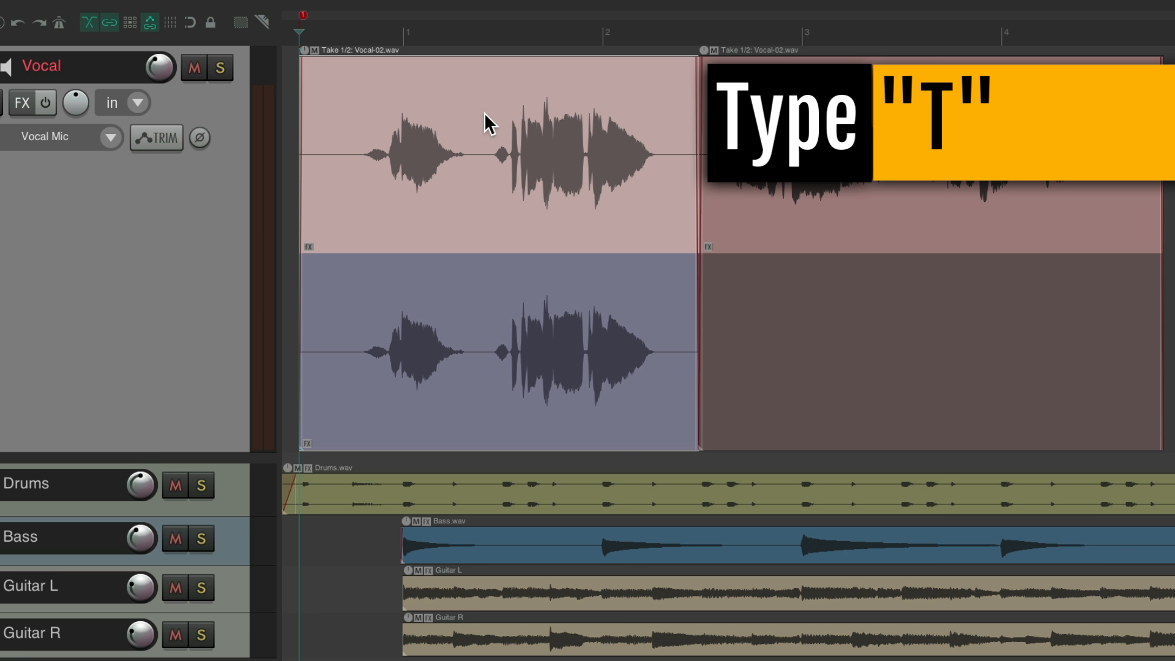
{"action": "key", "text": "t"}
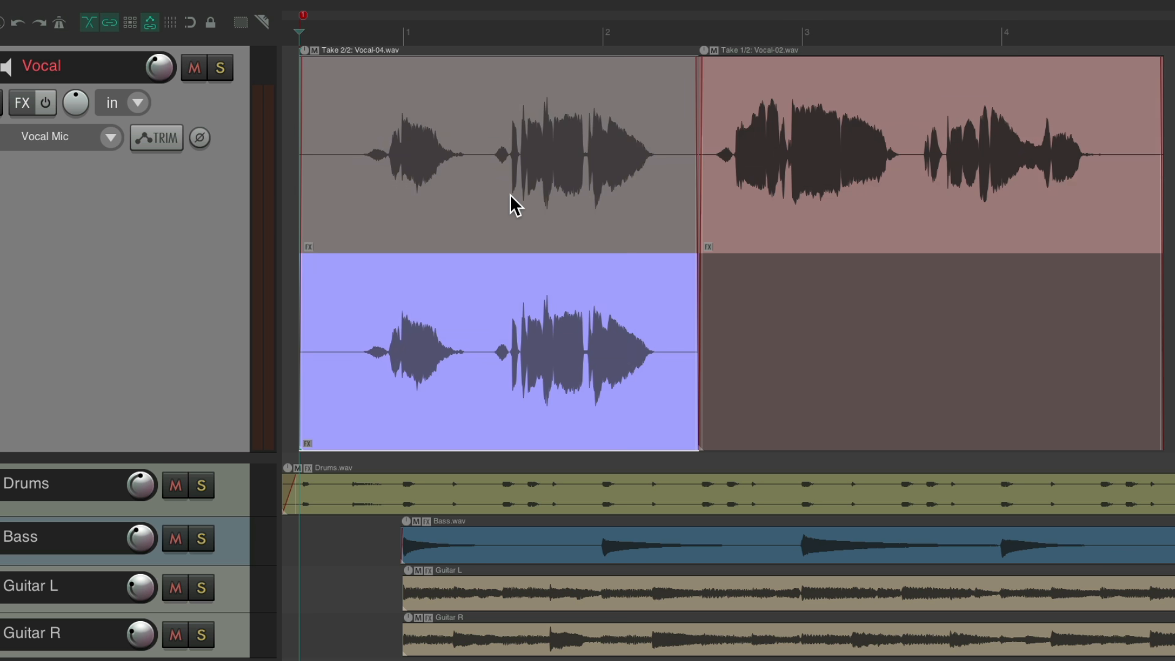
{"action": "key", "text": "ctrl+z"}
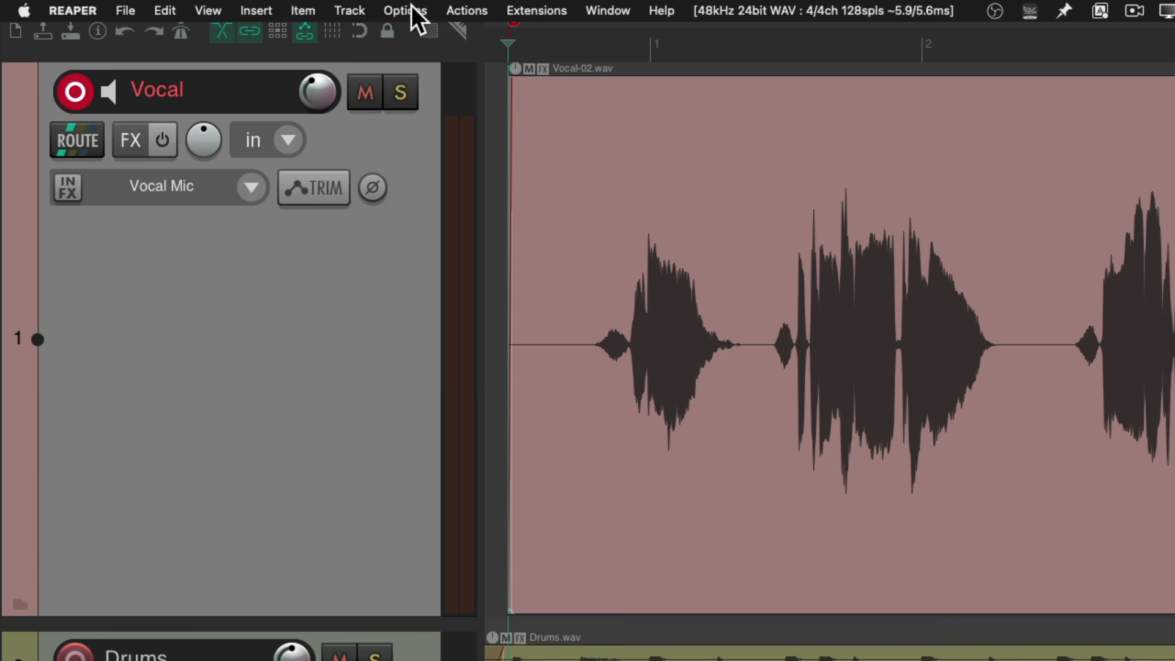
- Set new recordings that overlap existing media items to add lanes, and record a second full vocal take
{"action": "left_click", "coordinate": [401, 8]}
{"action": "mouse_move", "coordinate": [376, 102]}
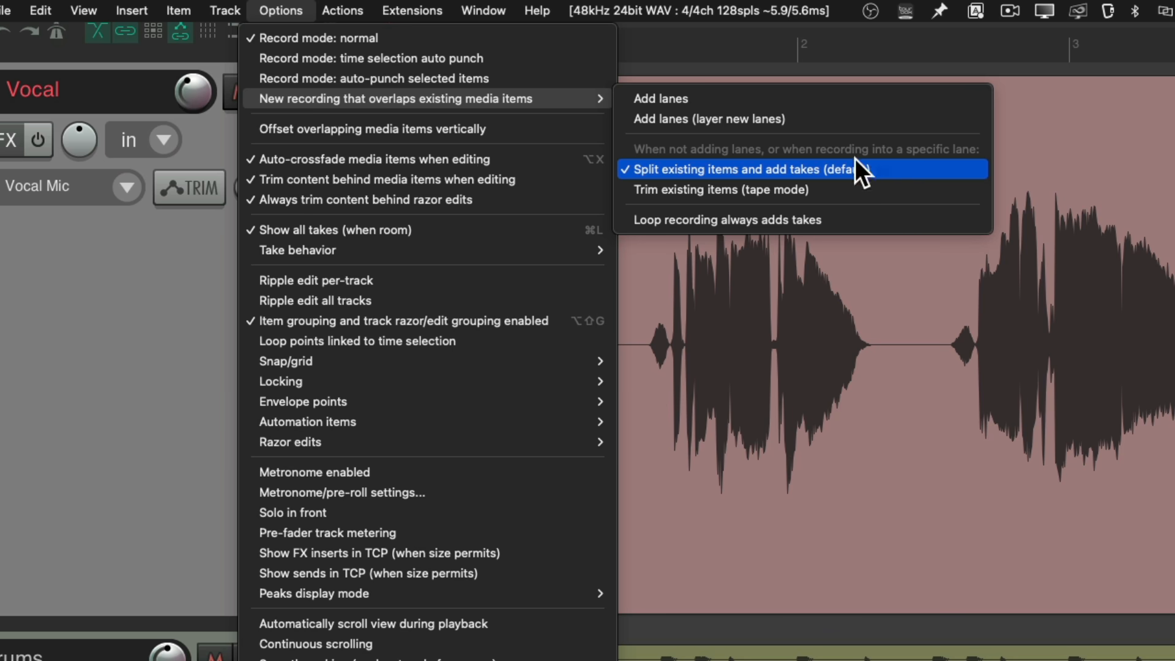
{"action": "left_click", "coordinate": [741, 97]}
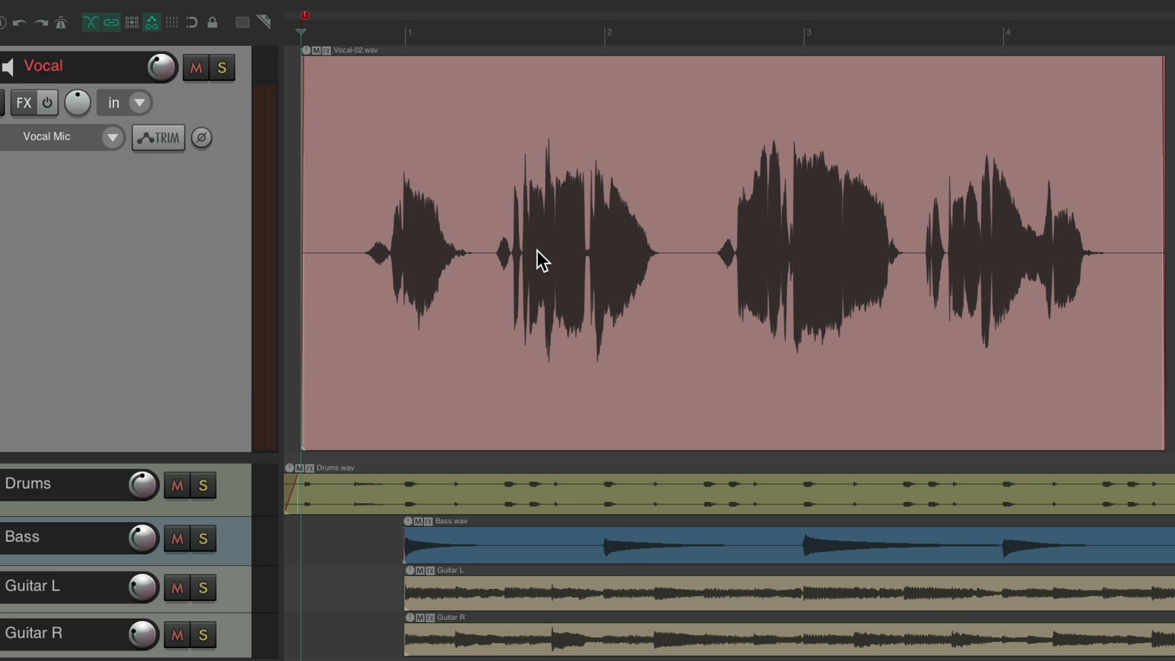
{"action": "key", "text": "ctrl+r"}
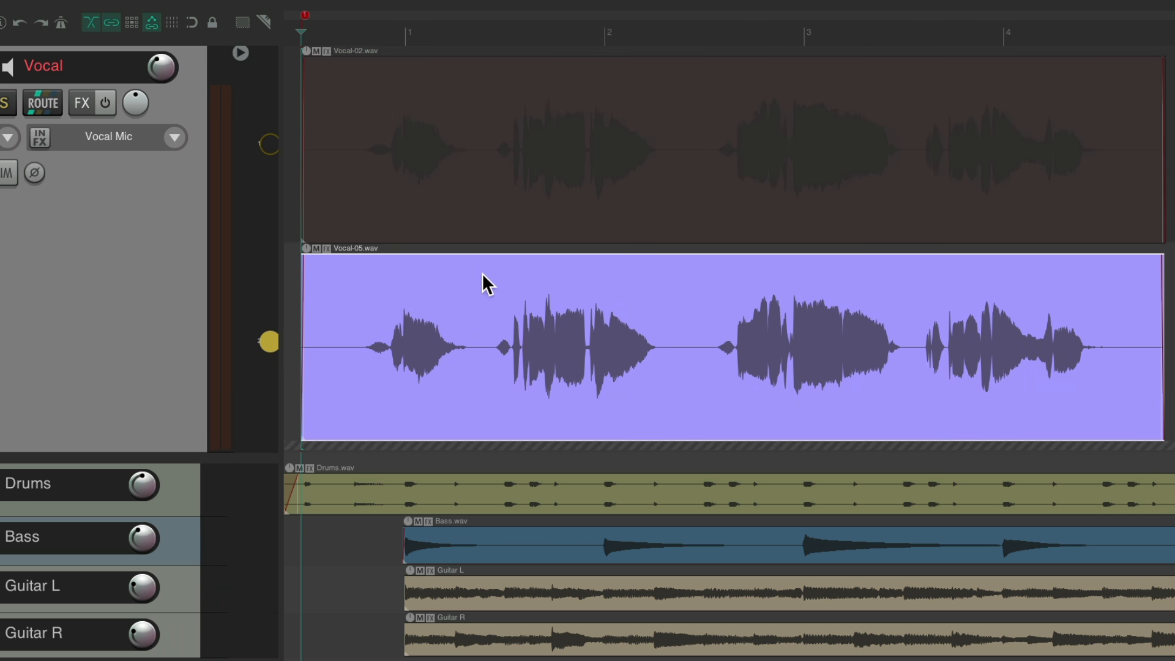
- Switch the Vocal track's playing lane back and forth between lanes 1 and 2
{"action": "left_click", "coordinate": [273, 144]}
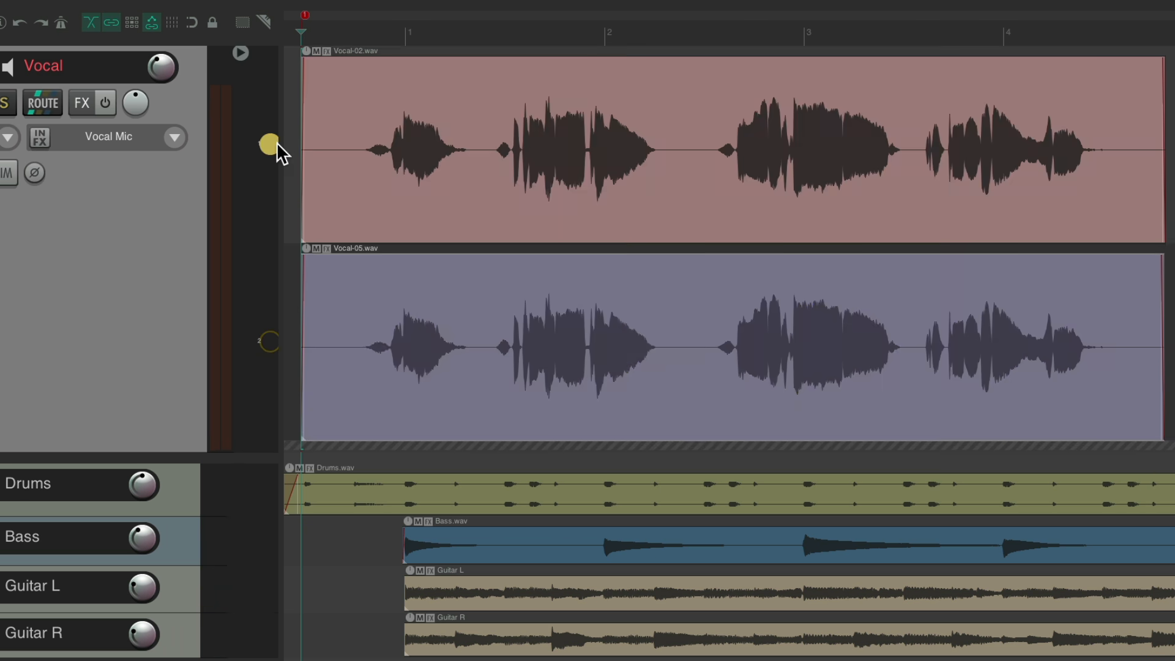
{"action": "left_click", "coordinate": [270, 340]}
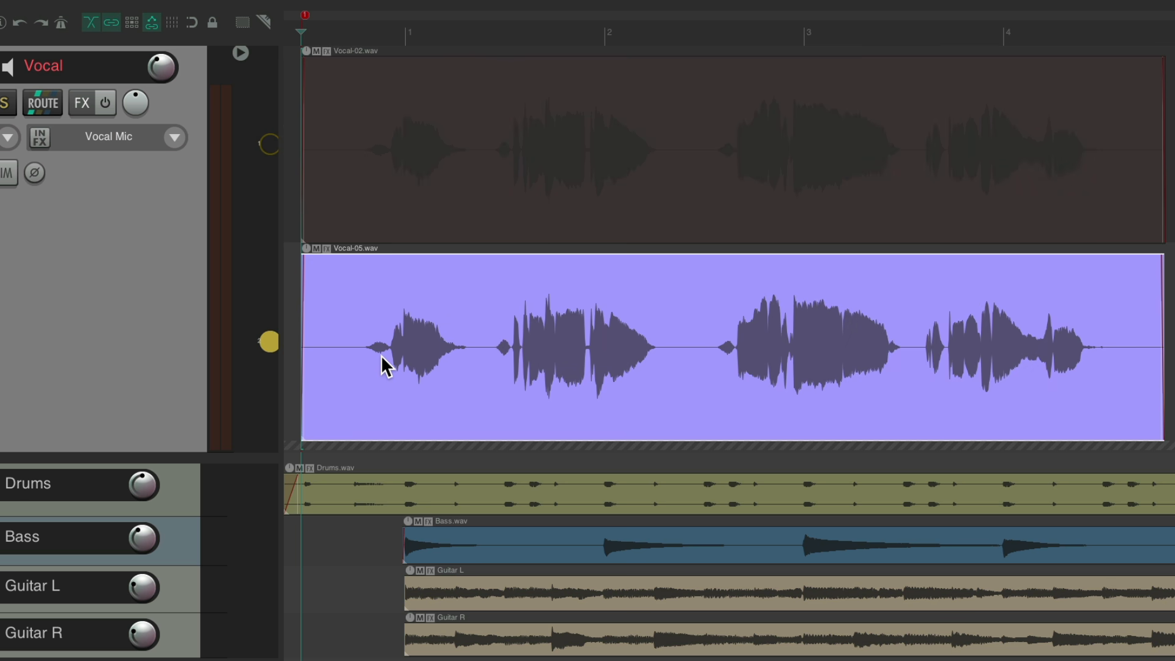
{"action": "left_click", "coordinate": [268, 145]}
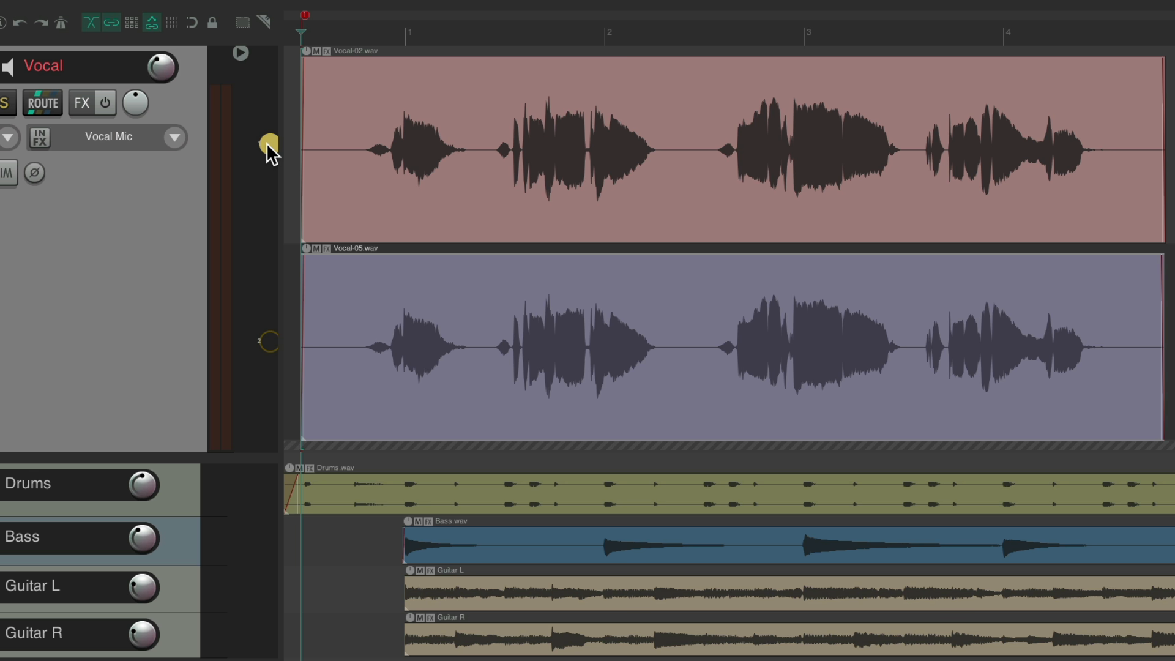
- Record a third vocal take and switch the playing lane through all three lanes, ending on lane 3
{"action": "key", "text": "space"}
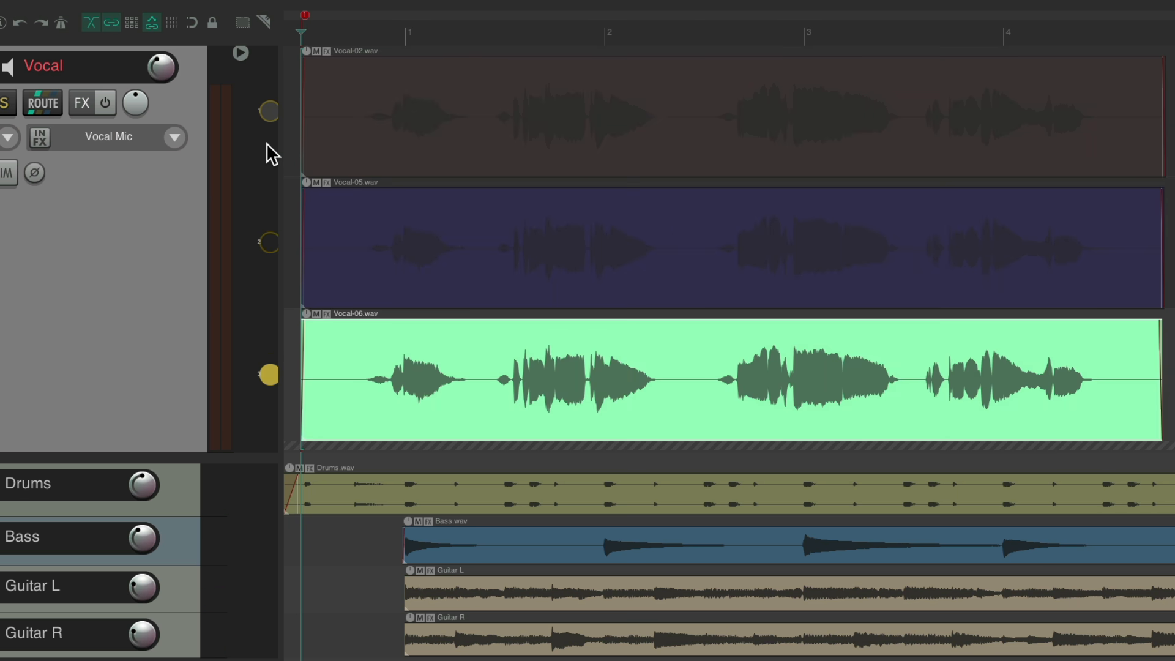
{"action": "left_click", "coordinate": [268, 112]}
{"action": "left_click", "coordinate": [273, 246]}
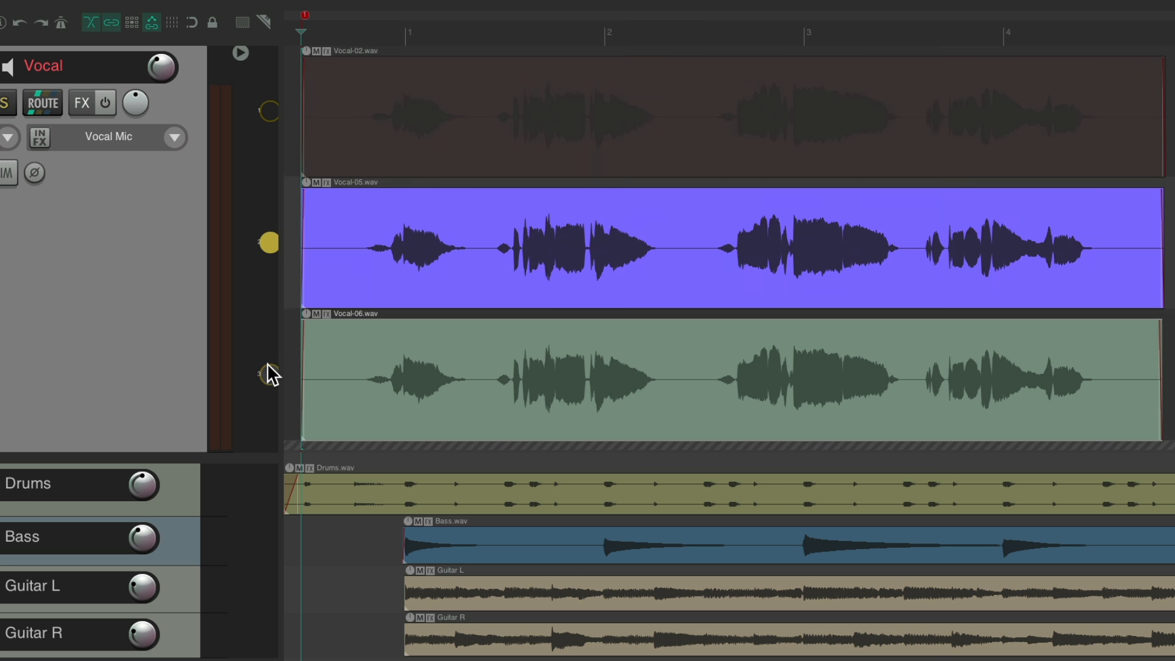
{"action": "left_click", "coordinate": [267, 377]}
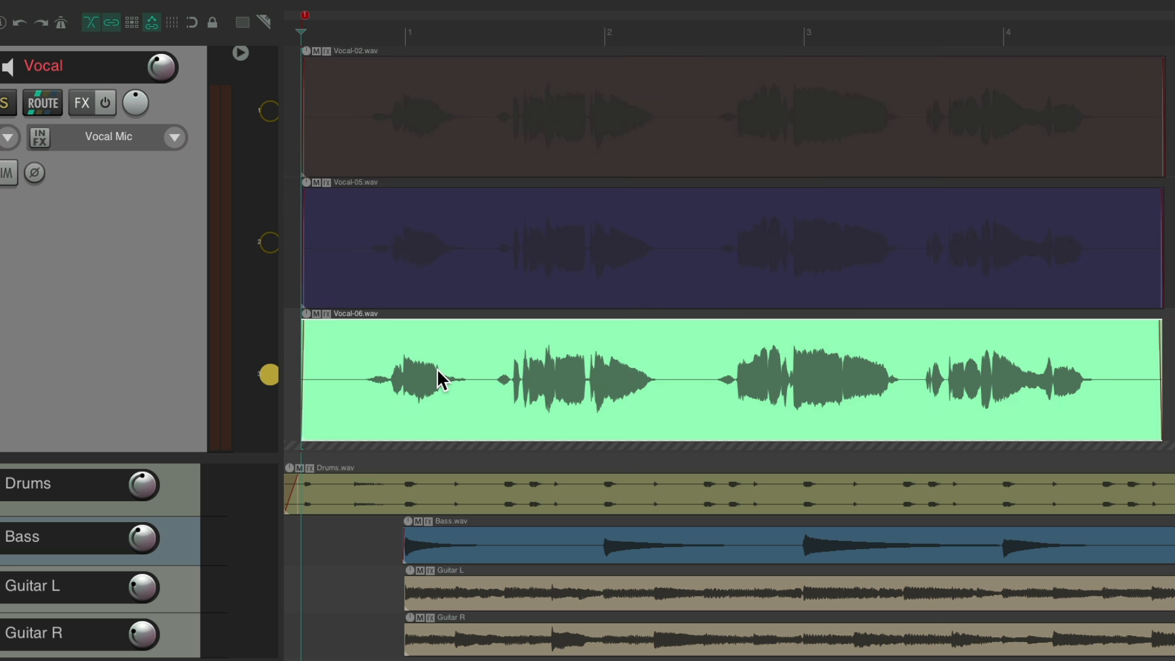
- Audition the opening phrase of each of the three vocal lanes in turn, starting shortly before bar 1
{"action": "left_click", "coordinate": [347, 31]}
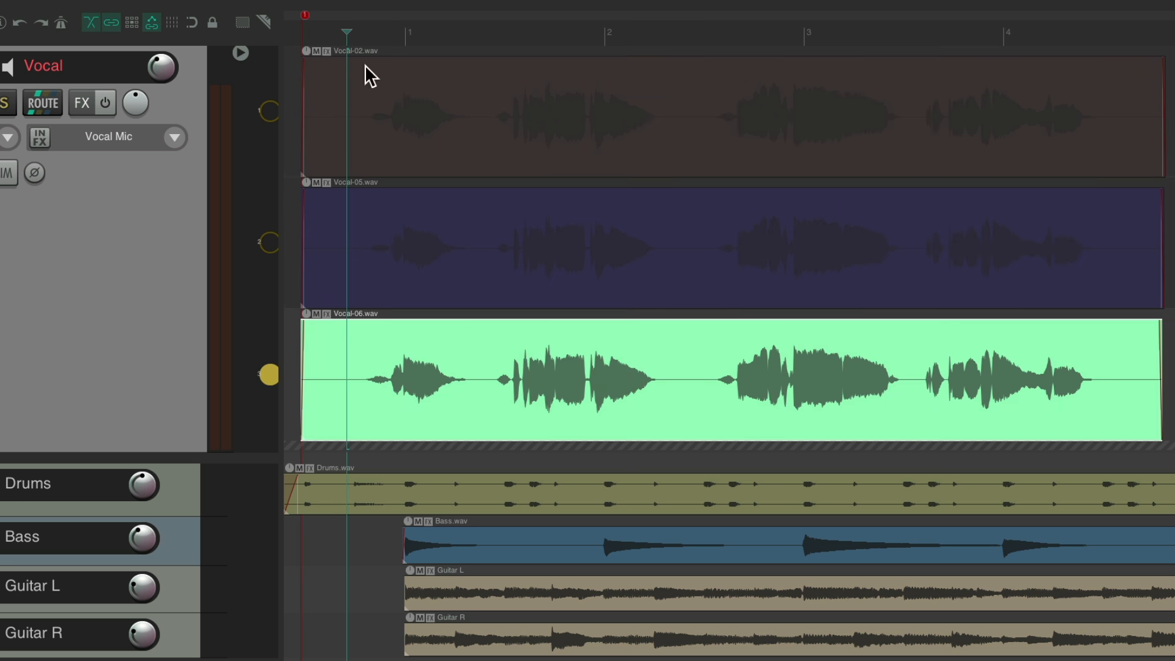
{"action": "left_click", "coordinate": [267, 118]}
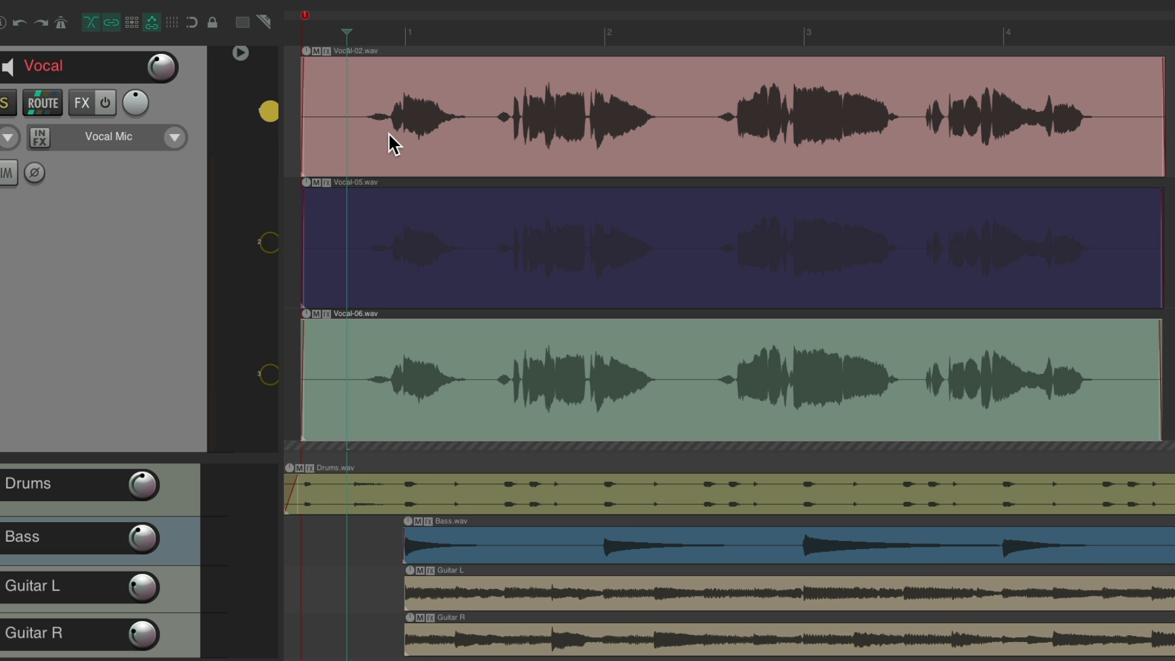
{"action": "key", "text": "space"}
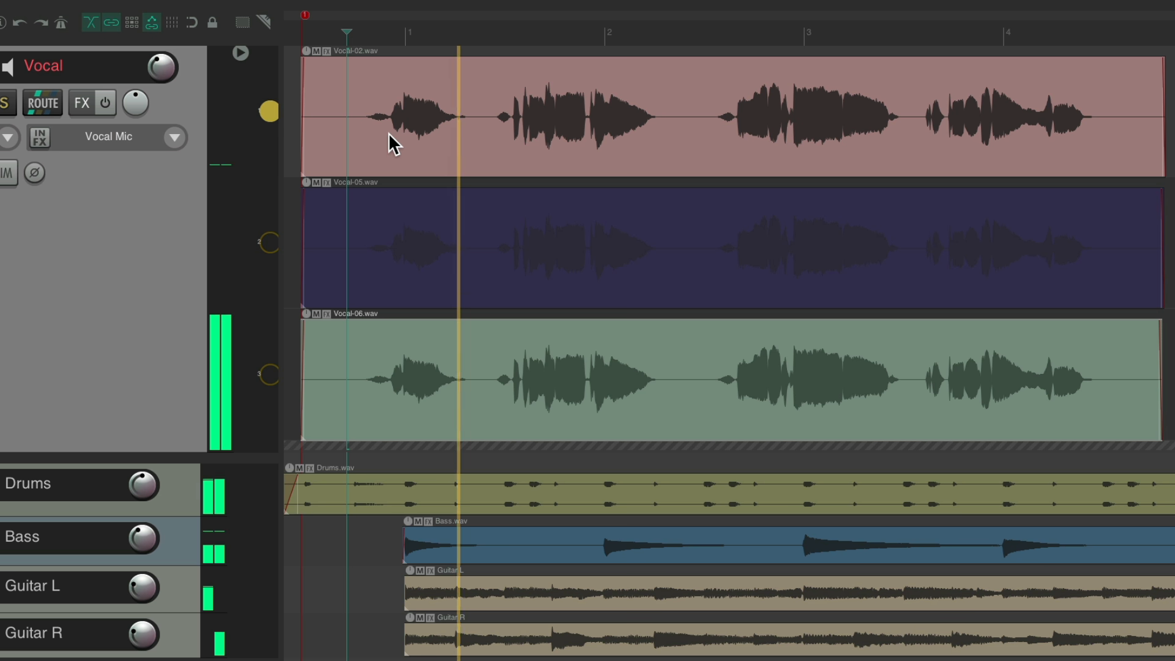
{"action": "key", "text": "space"}
{"action": "left_click", "coordinate": [270, 242]}
{"action": "key", "text": "space"}
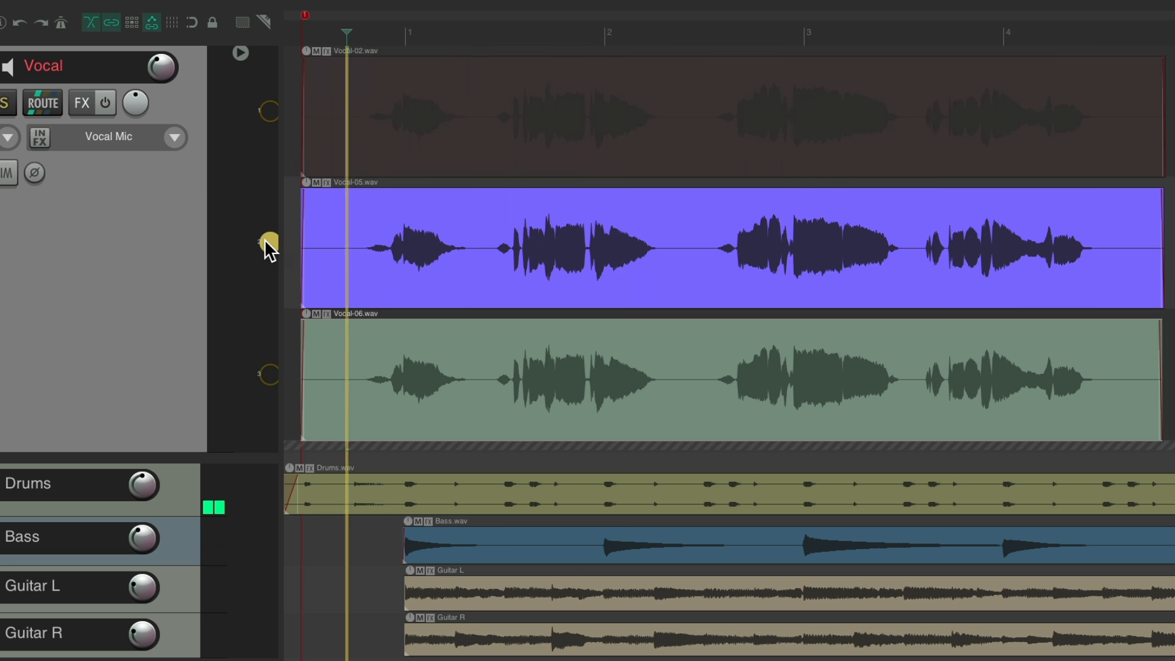
{"action": "key", "text": "space"}
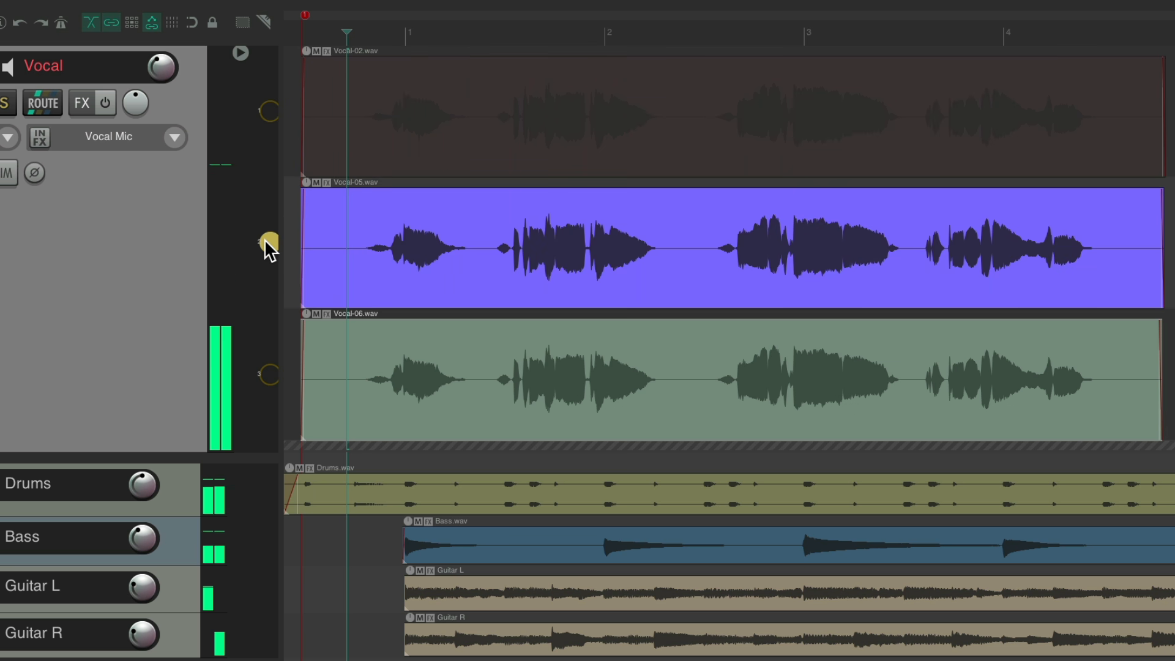
{"action": "left_click", "coordinate": [264, 379]}
{"action": "key", "text": "space"}
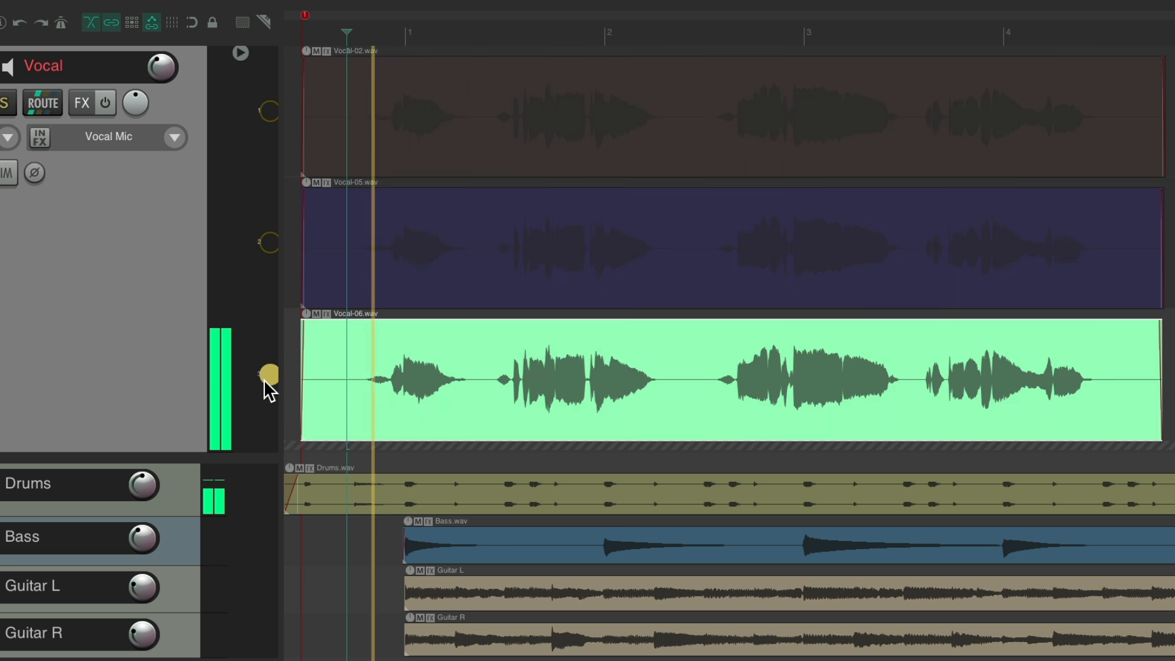
{"action": "key", "text": "space"}
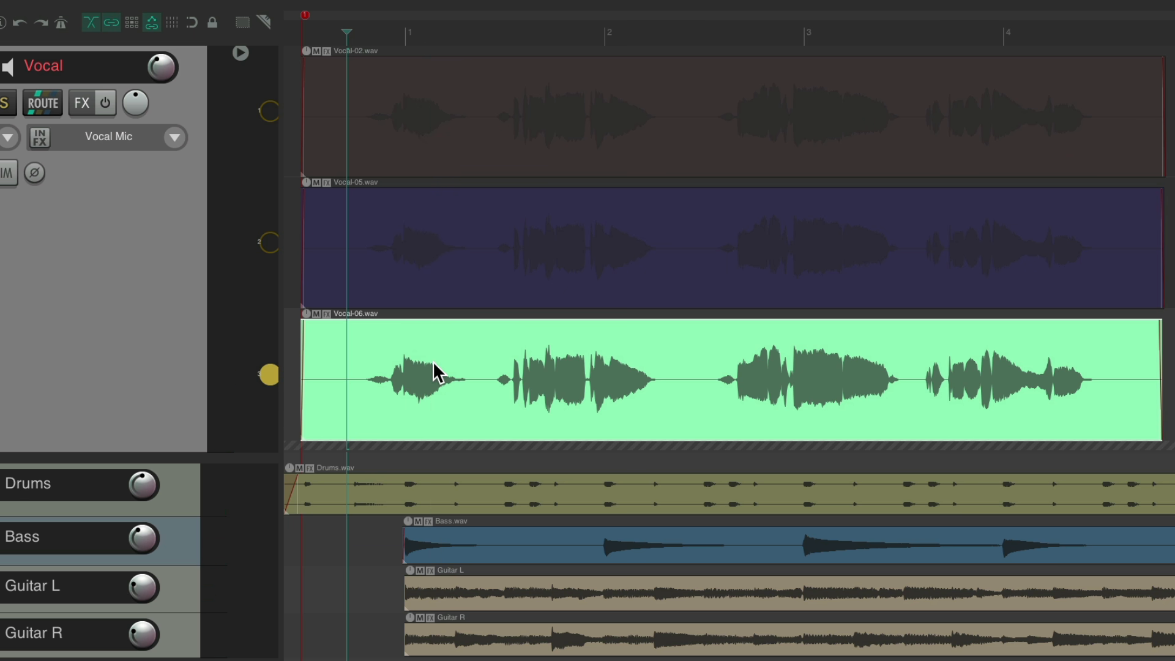
- Try deleting all Vocal track lanes that are not playing, including their media items
{"action": "right_click", "coordinate": [269, 374]}
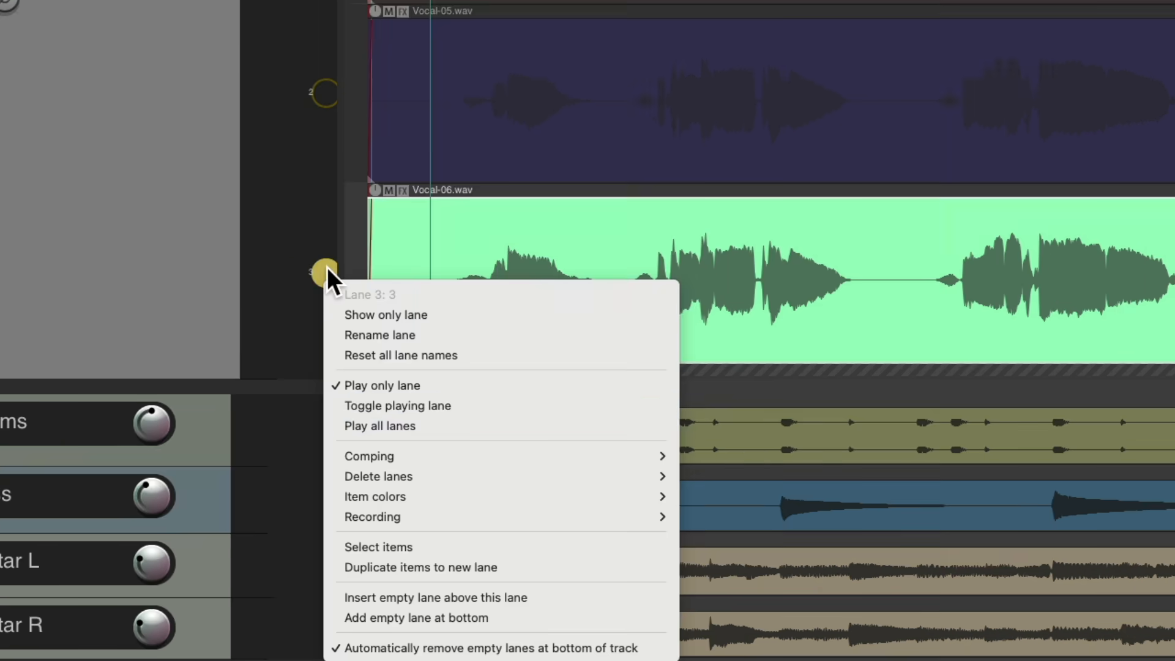
{"action": "mouse_move", "coordinate": [341, 475]}
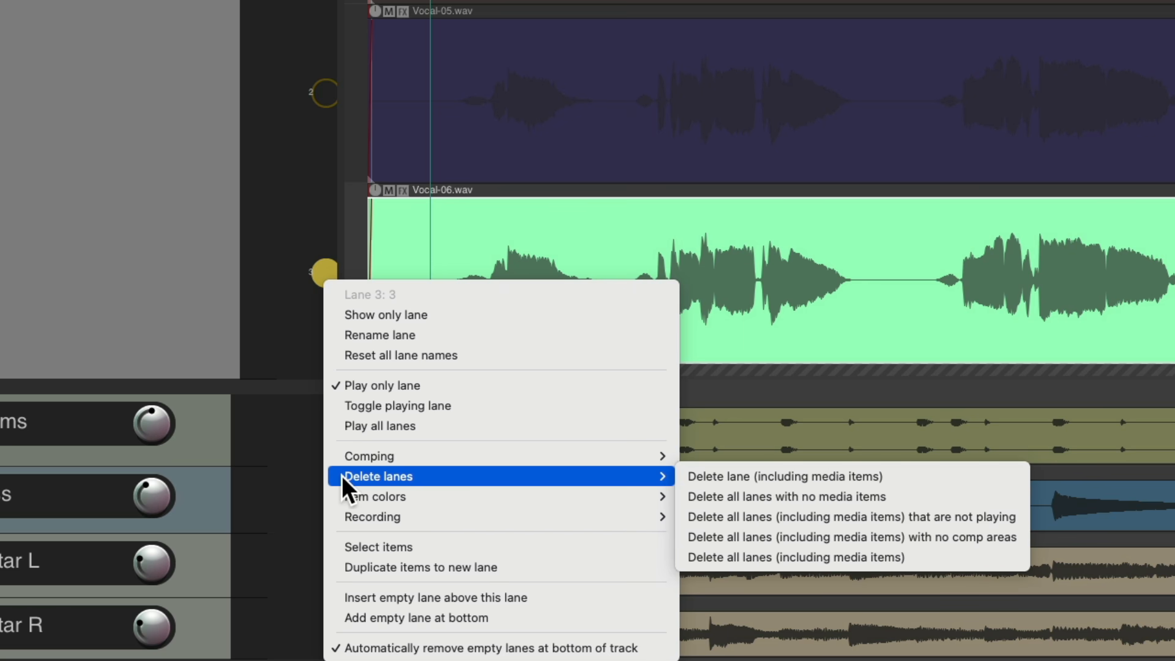
{"action": "left_click", "coordinate": [939, 517]}
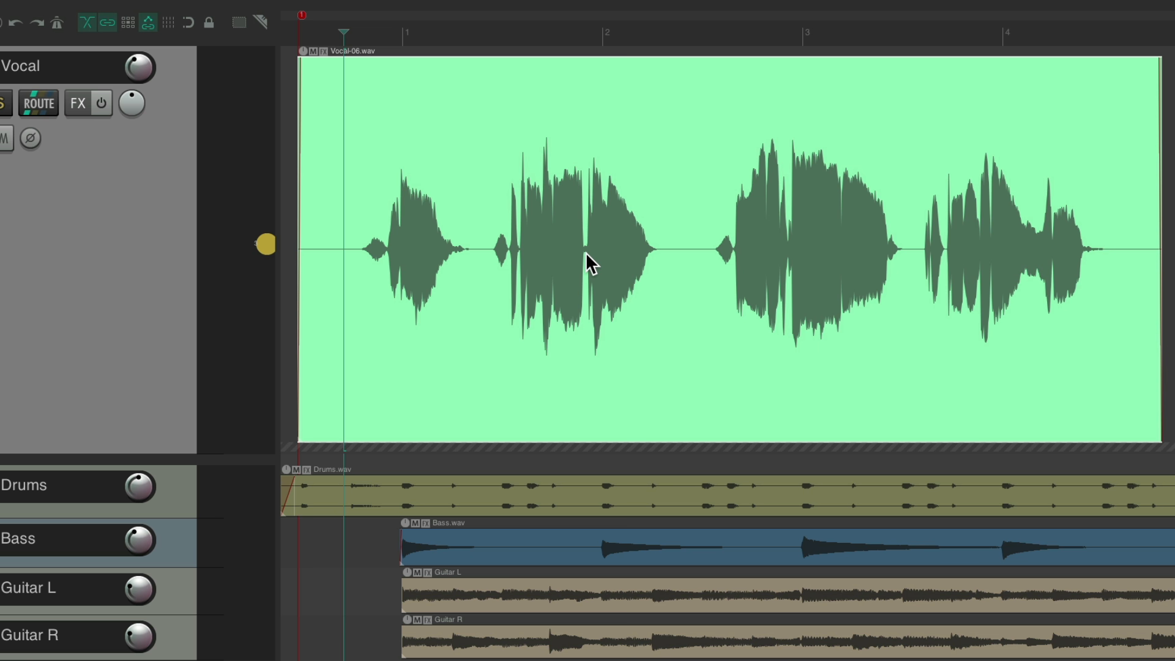
{"action": "key", "text": "super+l"}
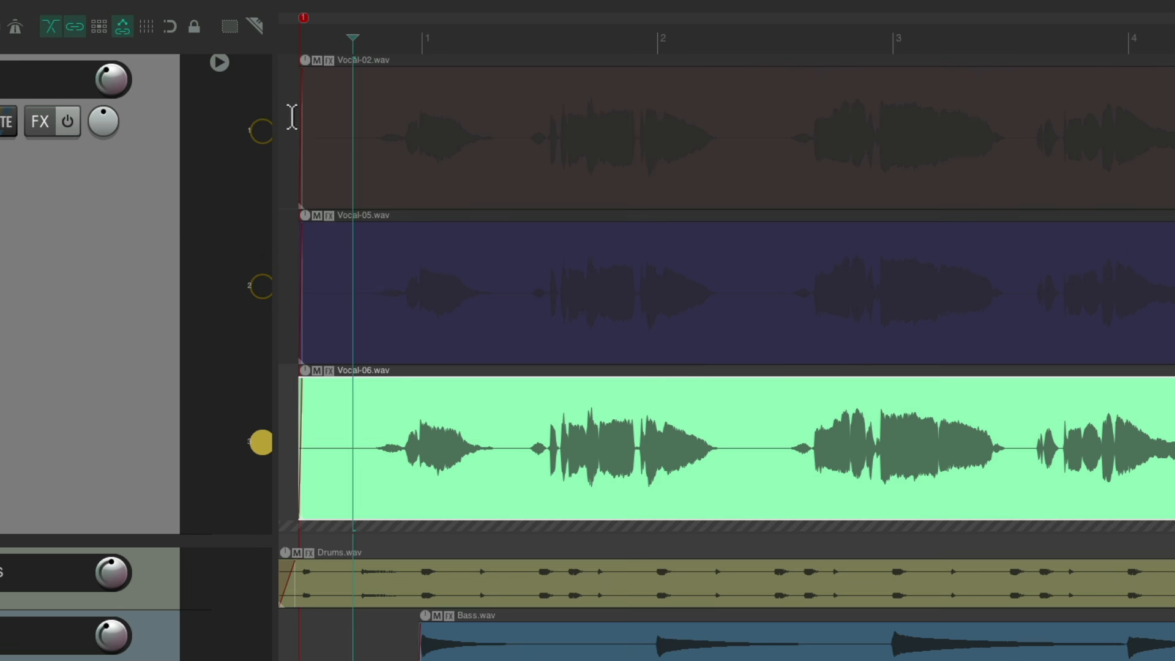
- Set the Vocal track to comp into a new empty lane, starting from lane 1, and play it back
{"action": "left_click", "coordinate": [261, 131]}
{"action": "right_click", "coordinate": [264, 131]}
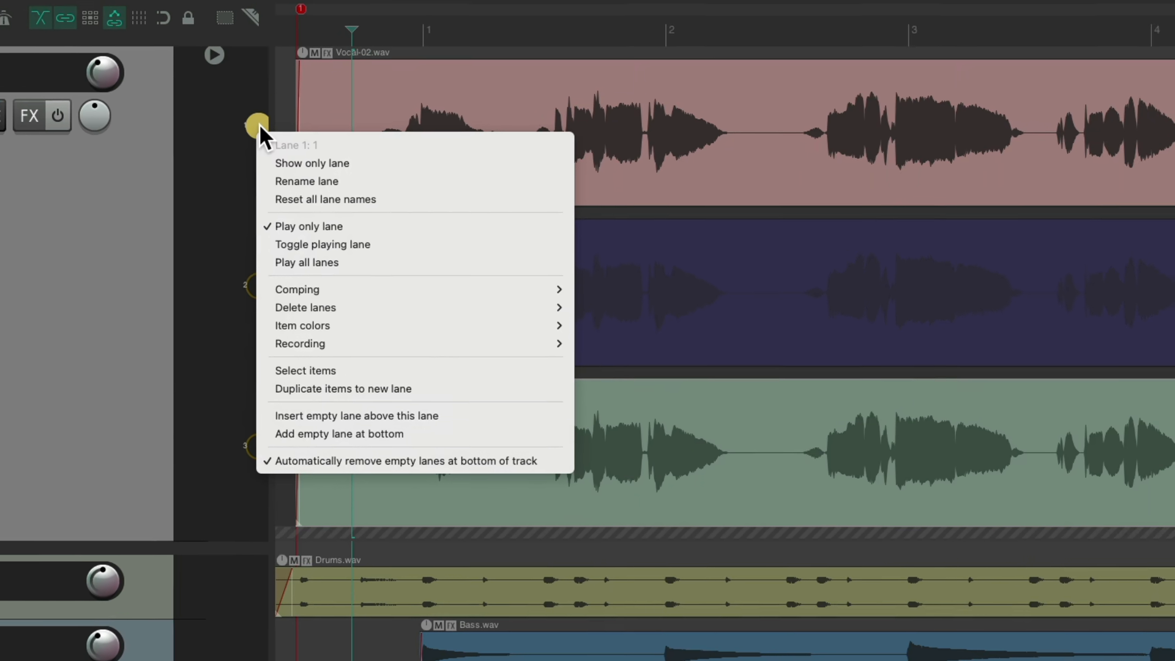
{"action": "mouse_move", "coordinate": [271, 290]}
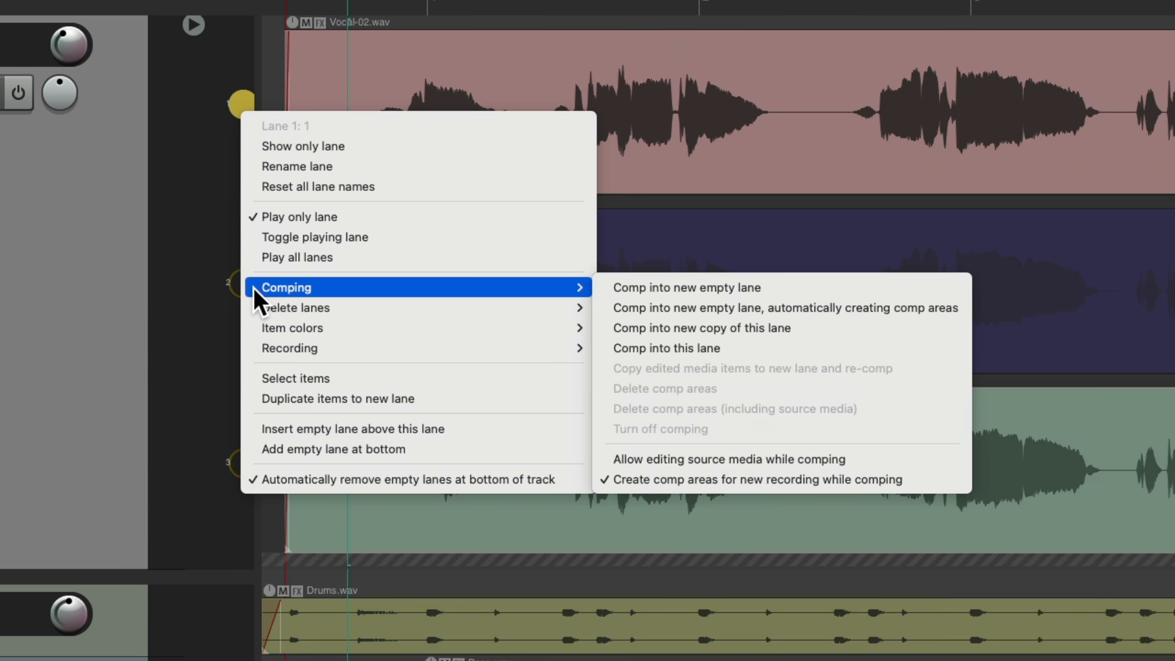
{"action": "left_click", "coordinate": [602, 286]}
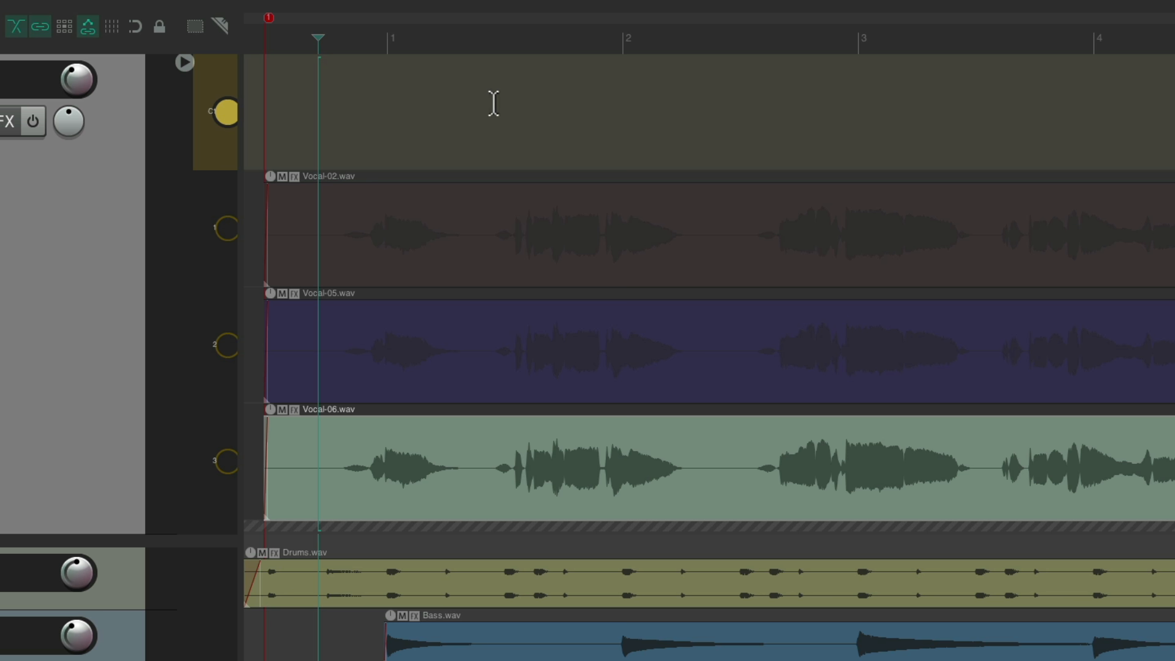
{"action": "key", "text": "space"}
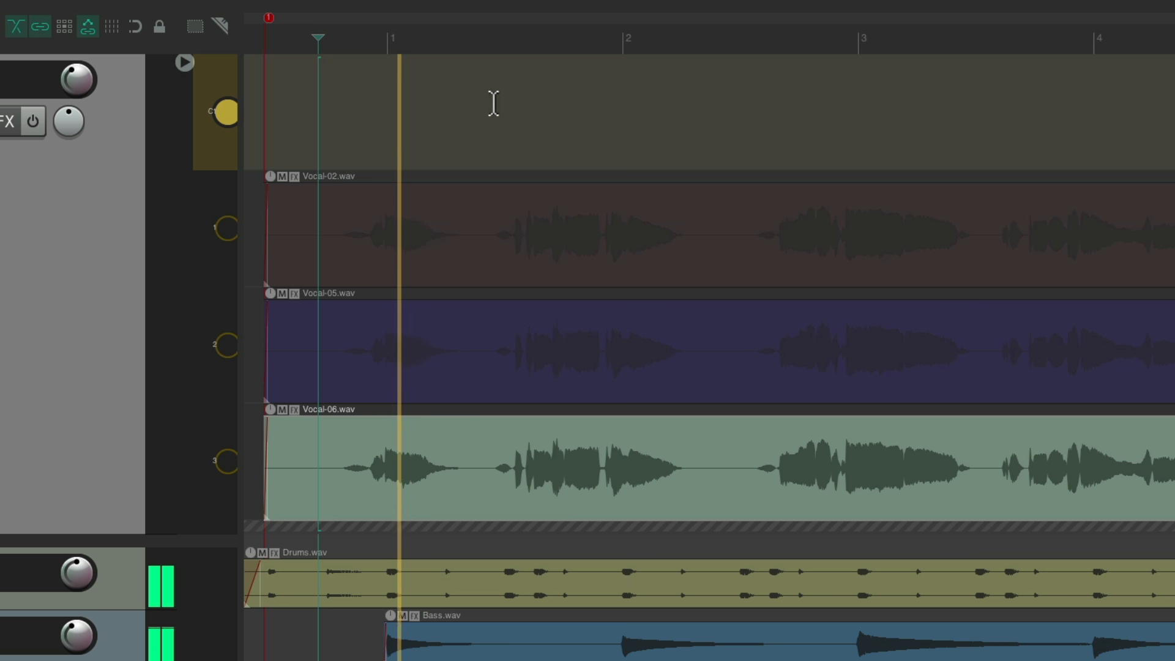
- Stop playback and switch the playing lane through lanes 1 and 2, returning to comp lane C1
{"action": "key", "text": "space"}
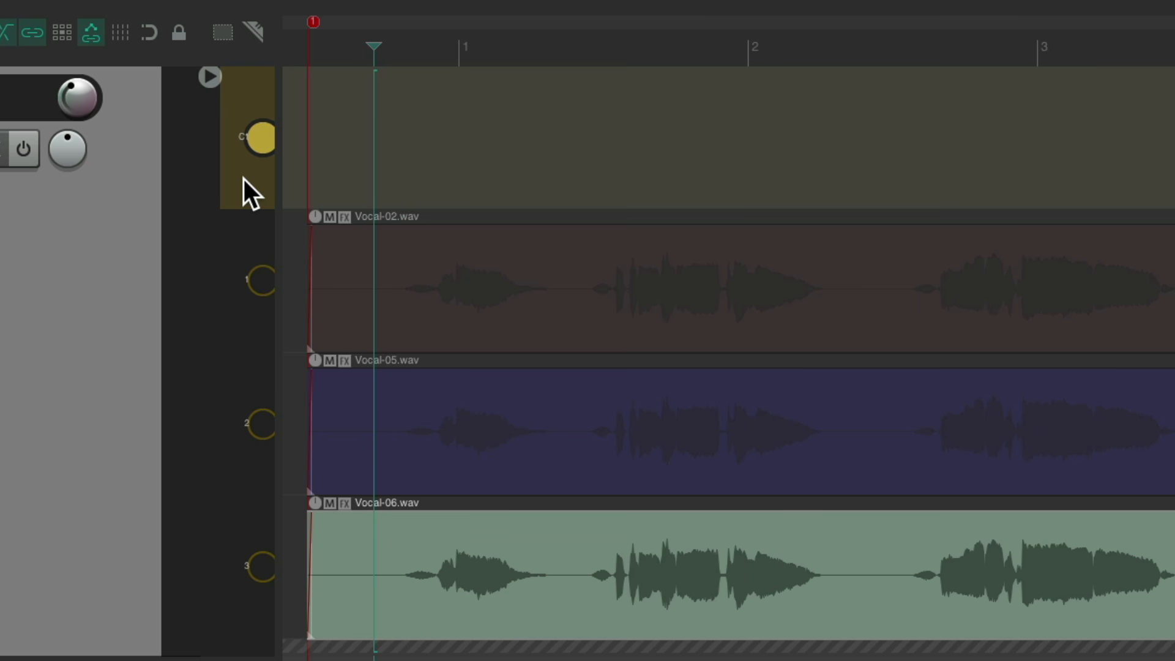
{"action": "left_click", "coordinate": [267, 134]}
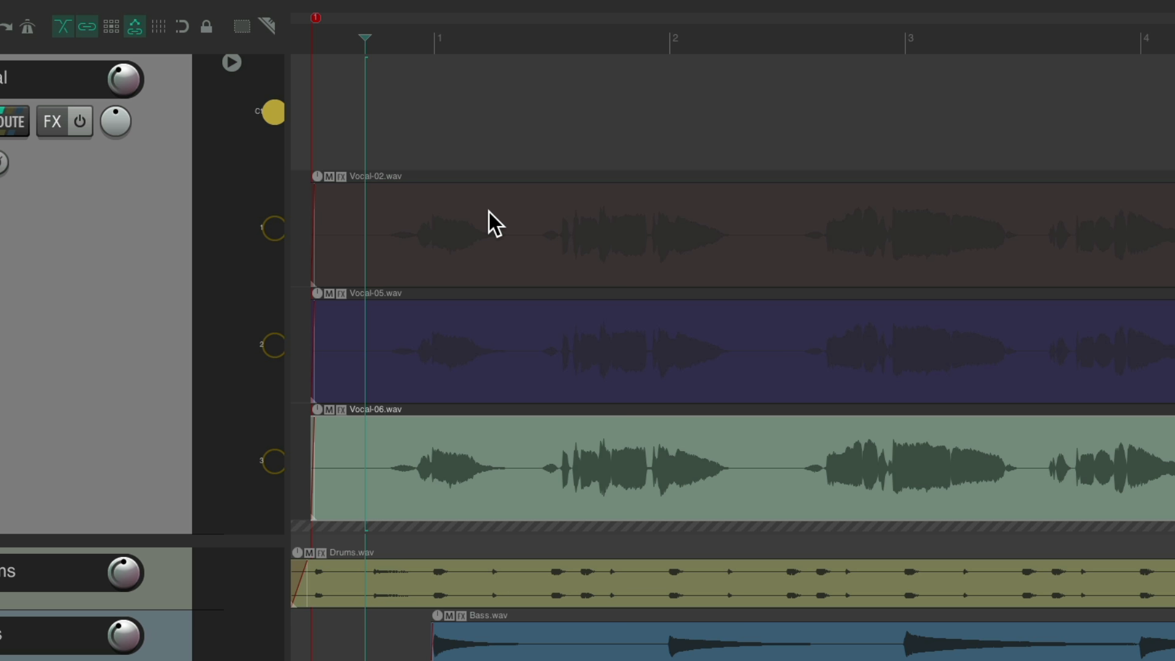
{"action": "left_click", "coordinate": [274, 229]}
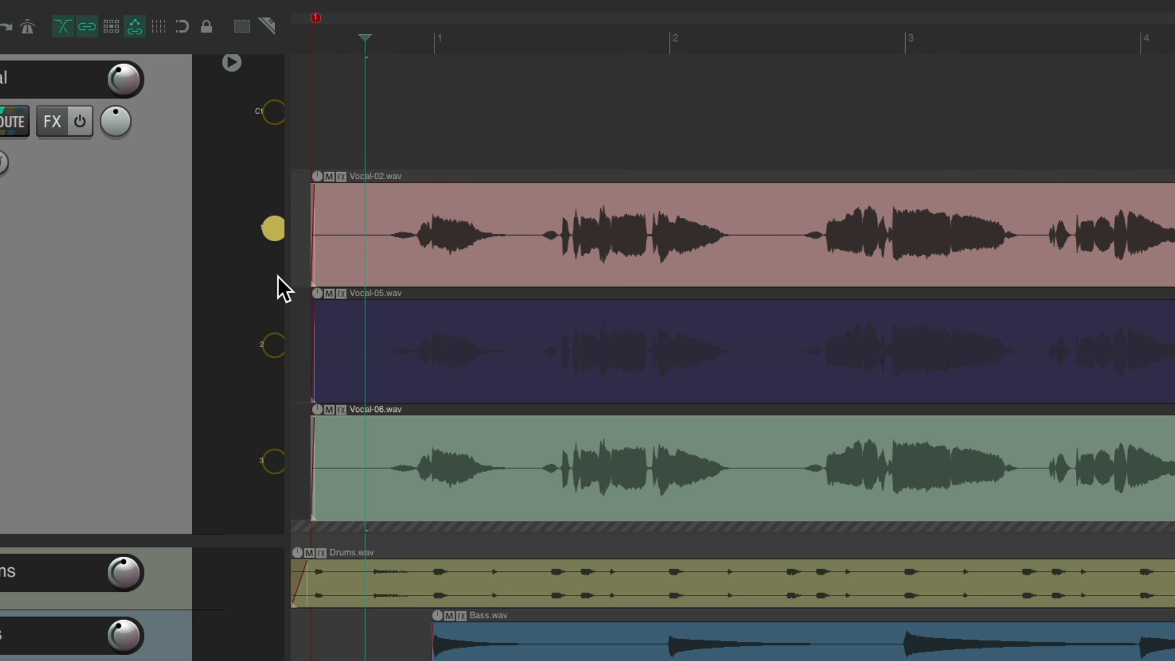
{"action": "left_click", "coordinate": [273, 344]}
{"action": "left_click", "coordinate": [275, 118]}
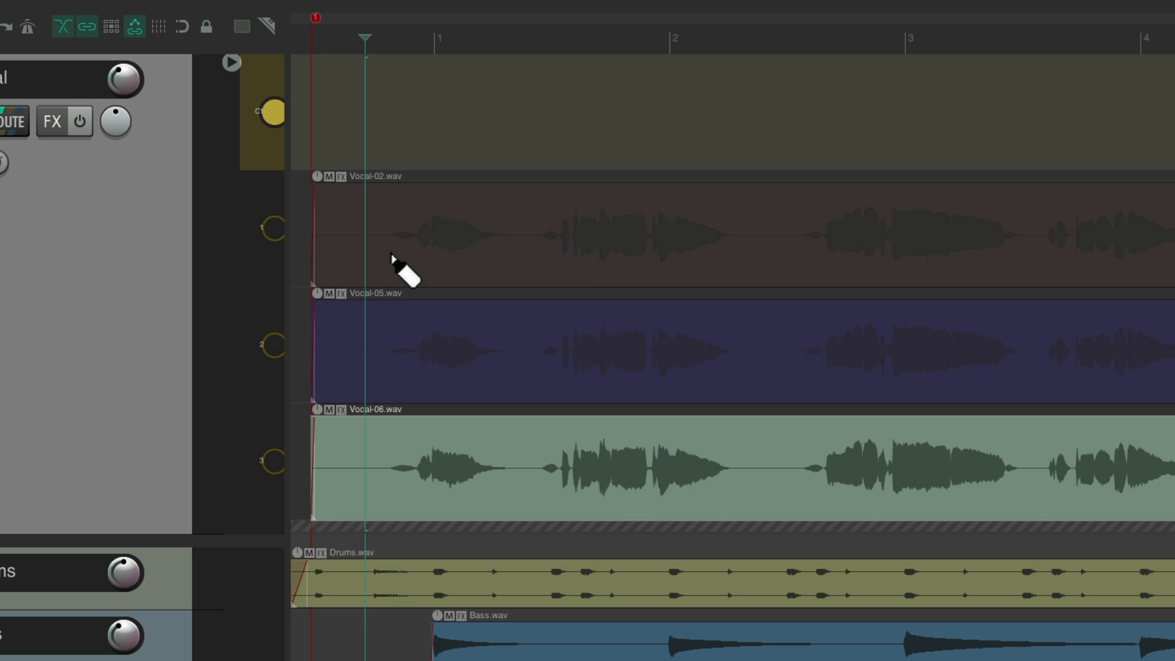
- Swipe lane 1 into the comp from shortly before bar 1 to past bar 4 and audition its start
{"action": "left_click_drag", "start_coordinate": [327, 242], "coordinate": [1079, 243]}
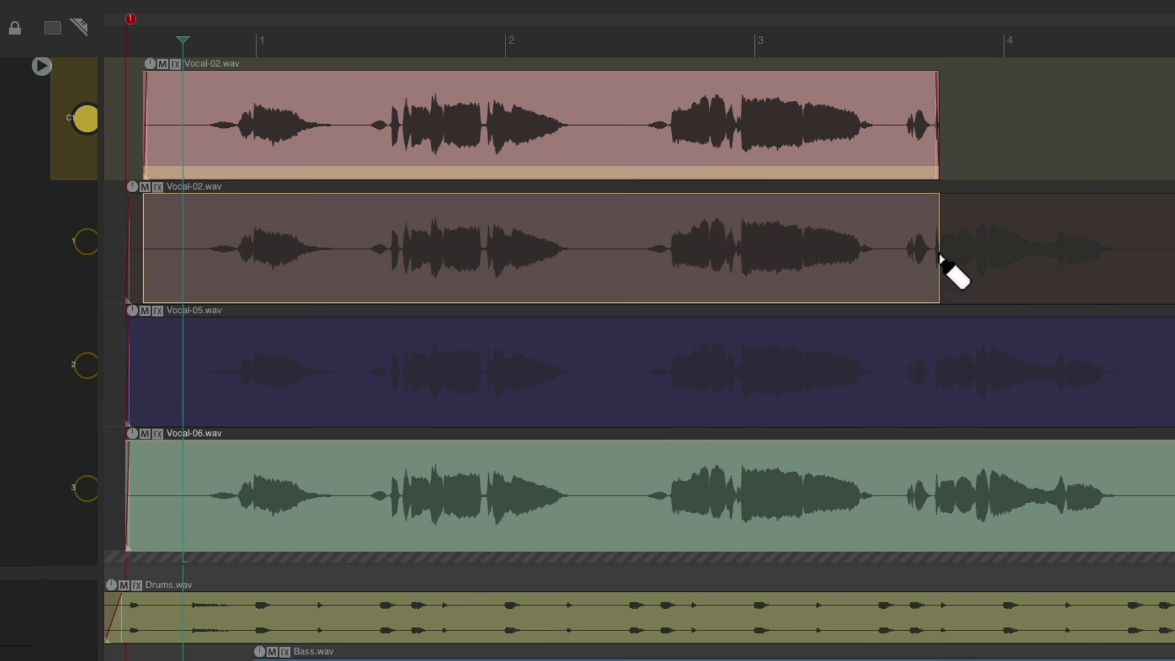
{"action": "left_click_drag", "start_coordinate": [941, 257], "coordinate": [1156, 264]}
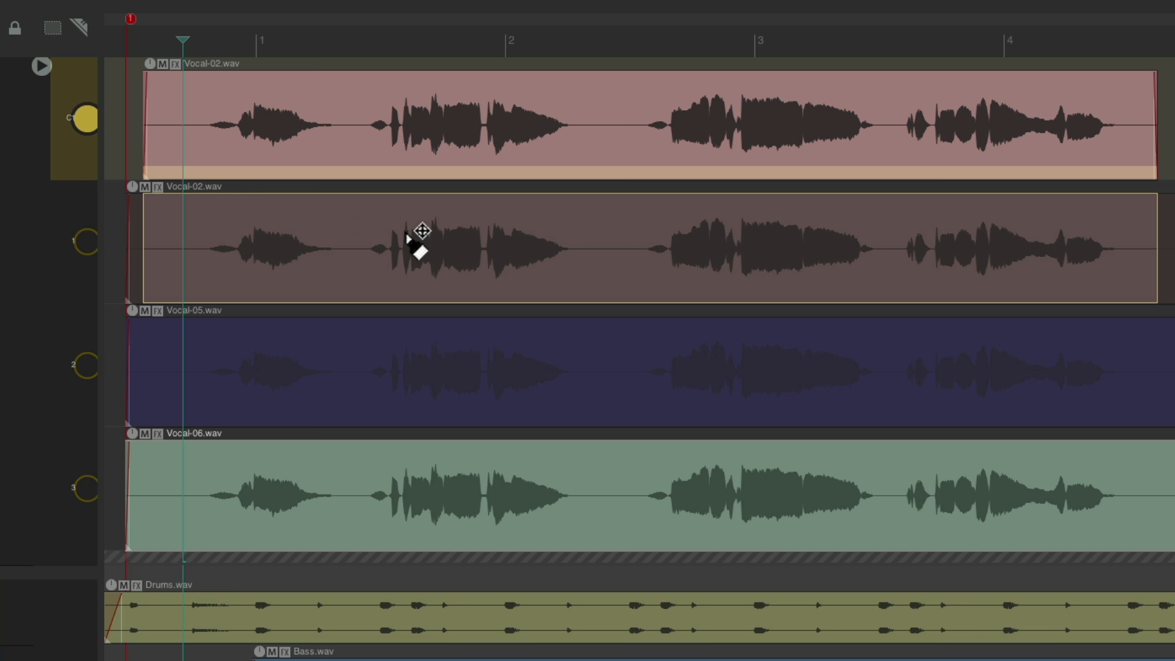
{"action": "key", "text": "space"}
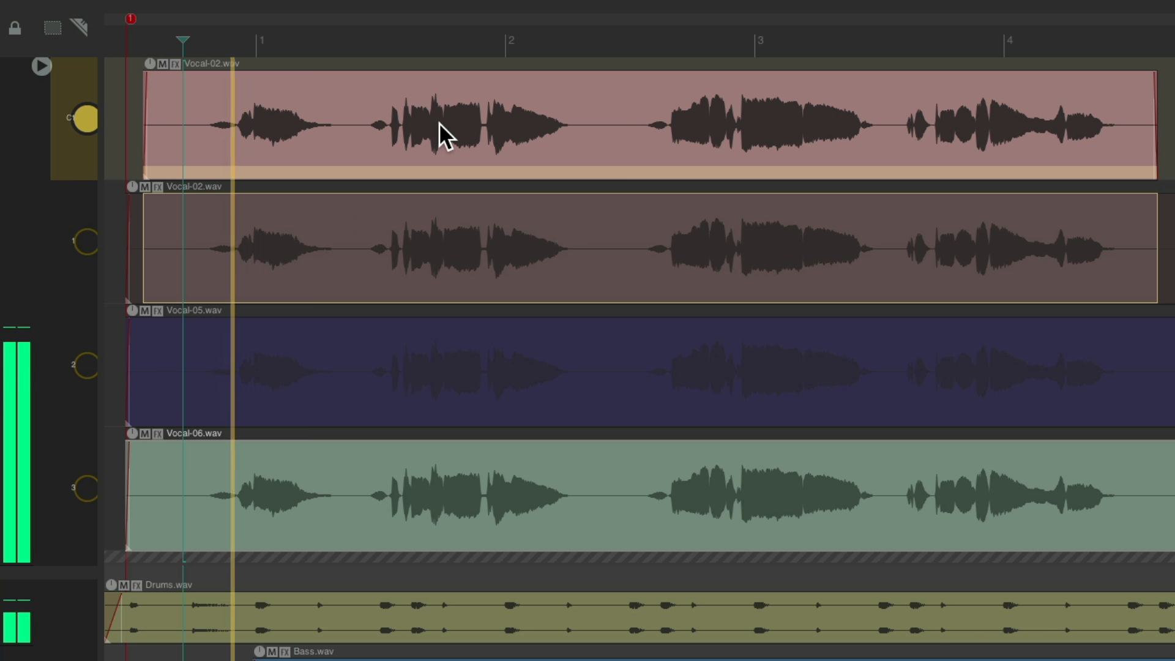
{"action": "key", "text": "space"}
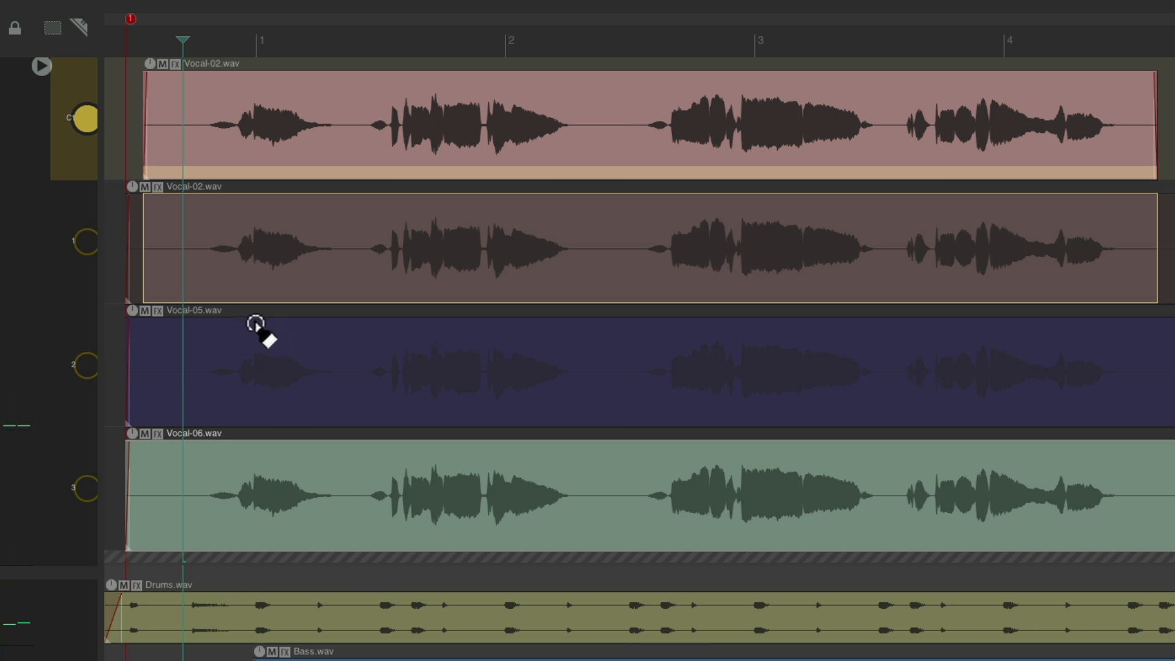
- Swipe lane 2 across the comp, restore lane 1 for the opening phrase around bar 1, and audition that phrase
{"action": "left_click_drag", "start_coordinate": [157, 361], "coordinate": [1162, 362]}
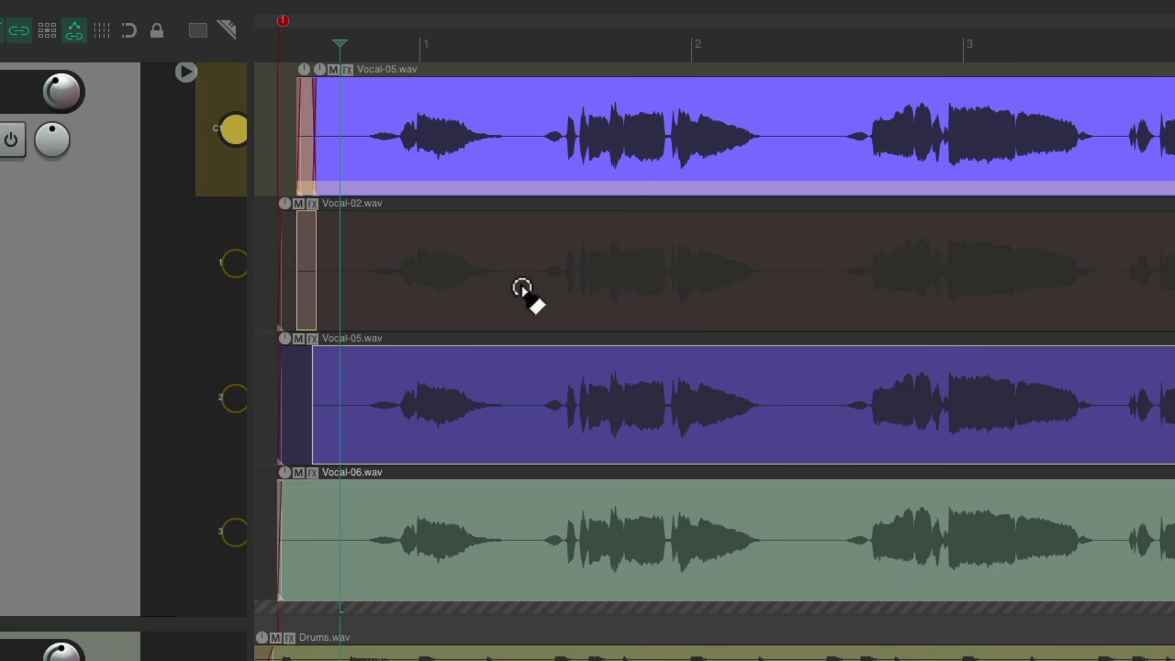
{"action": "left_click_drag", "start_coordinate": [521, 289], "coordinate": [300, 296]}
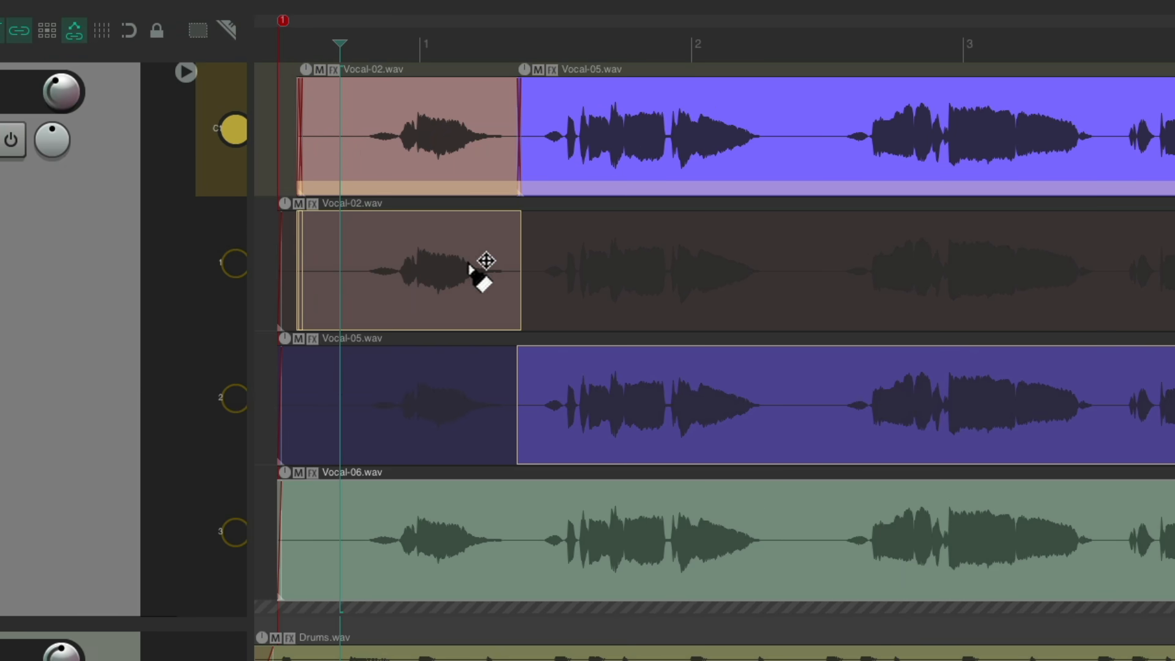
{"action": "key", "text": "space"}
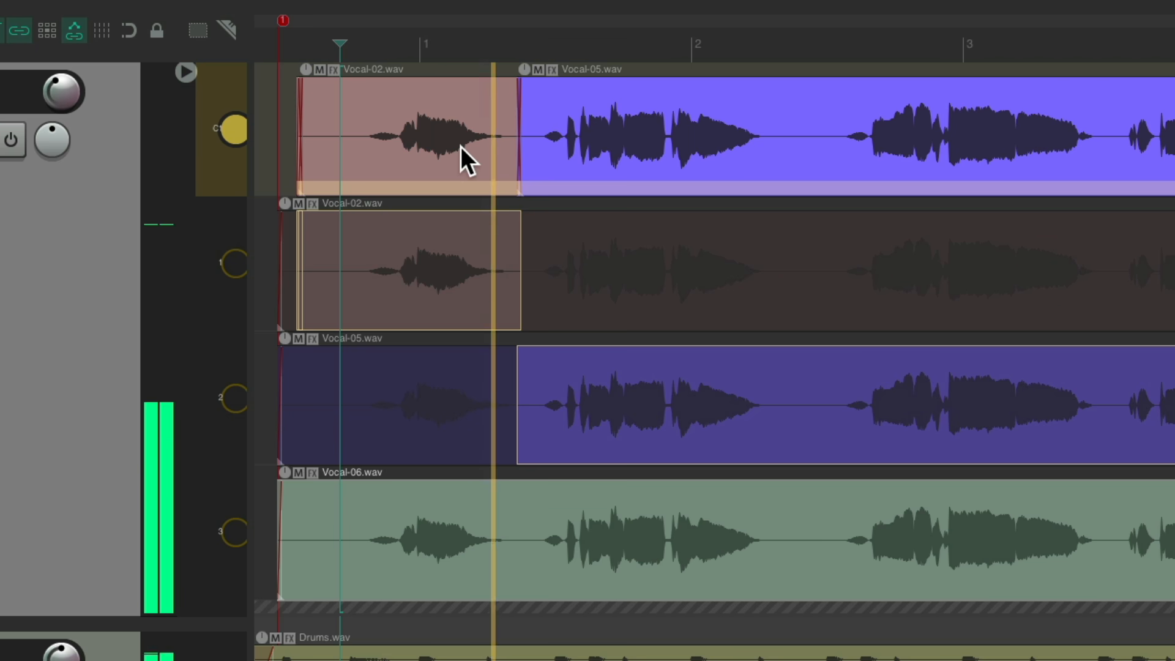
{"action": "key", "text": "space"}
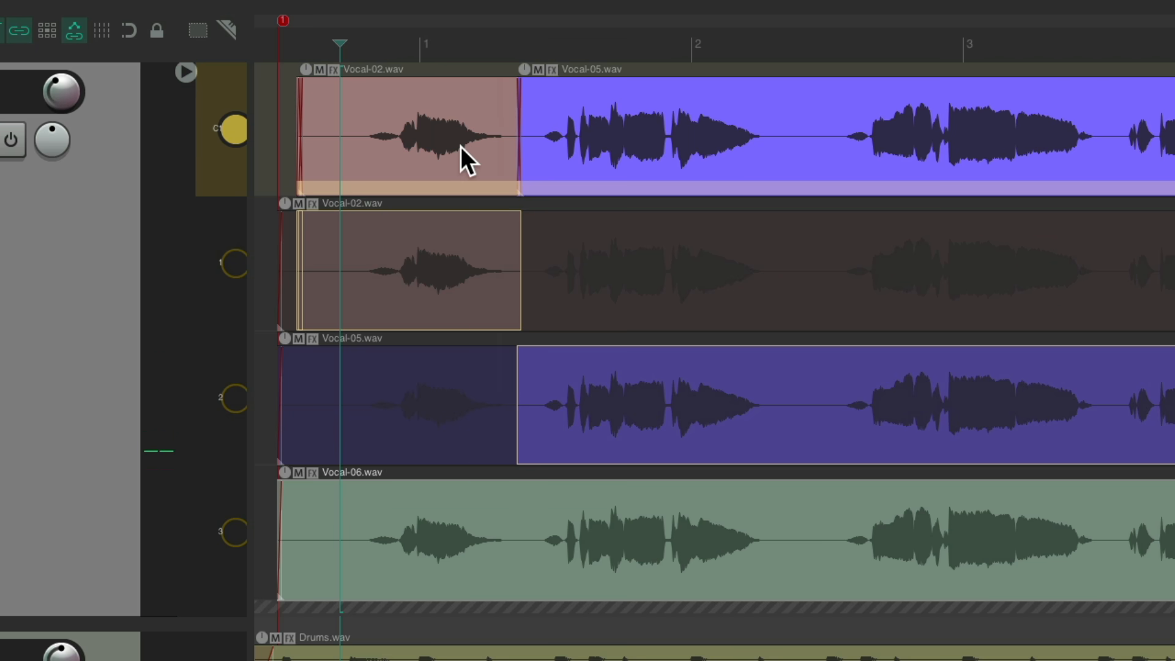
- Switch the comp's opening phrase to lane 2 and then lane 3, auditioning each and leaving it on lane 3
{"action": "left_click", "coordinate": [460, 376]}
{"action": "key", "text": "space"}
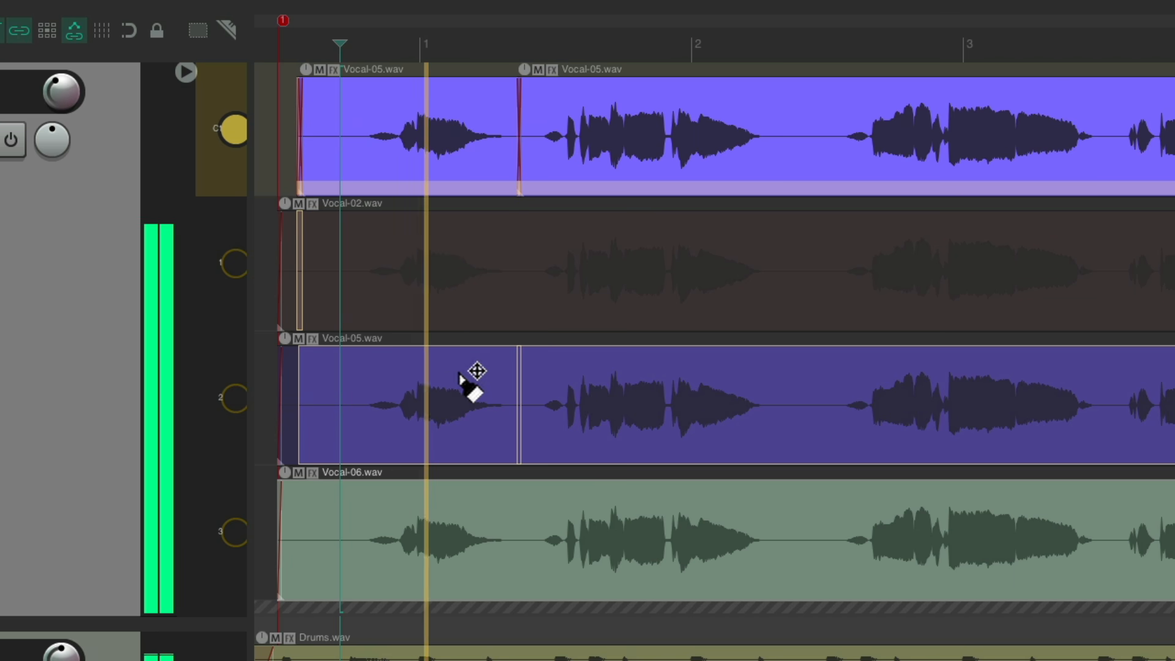
{"action": "key", "text": "space"}
{"action": "left_click", "coordinate": [446, 498]}
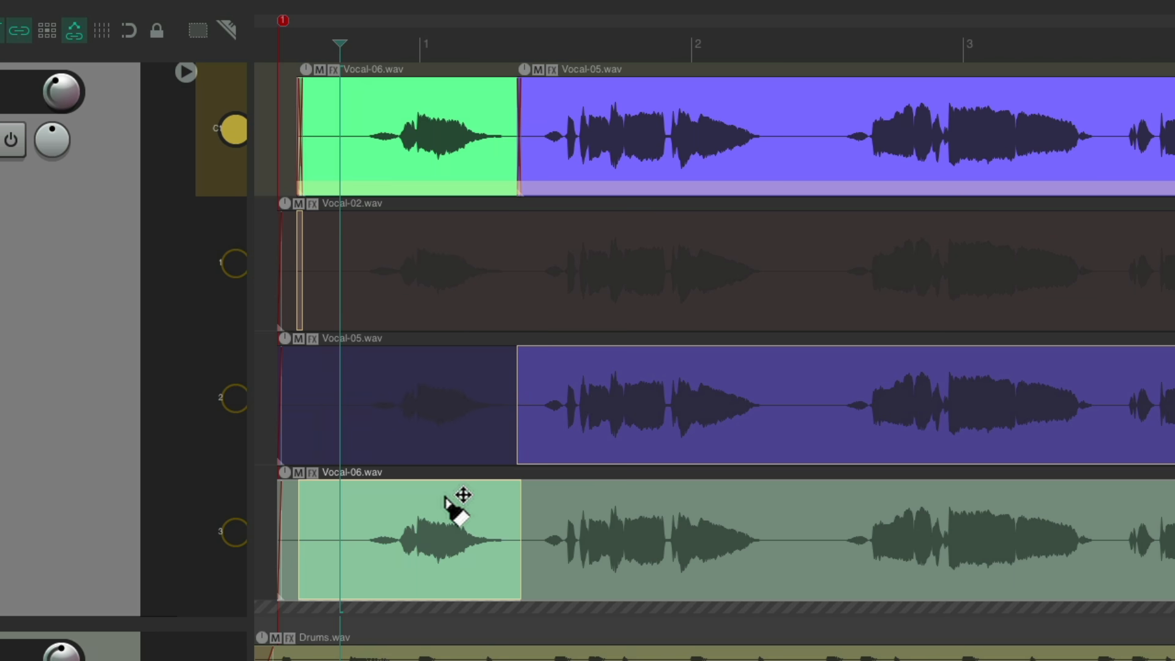
{"action": "key", "text": "space"}
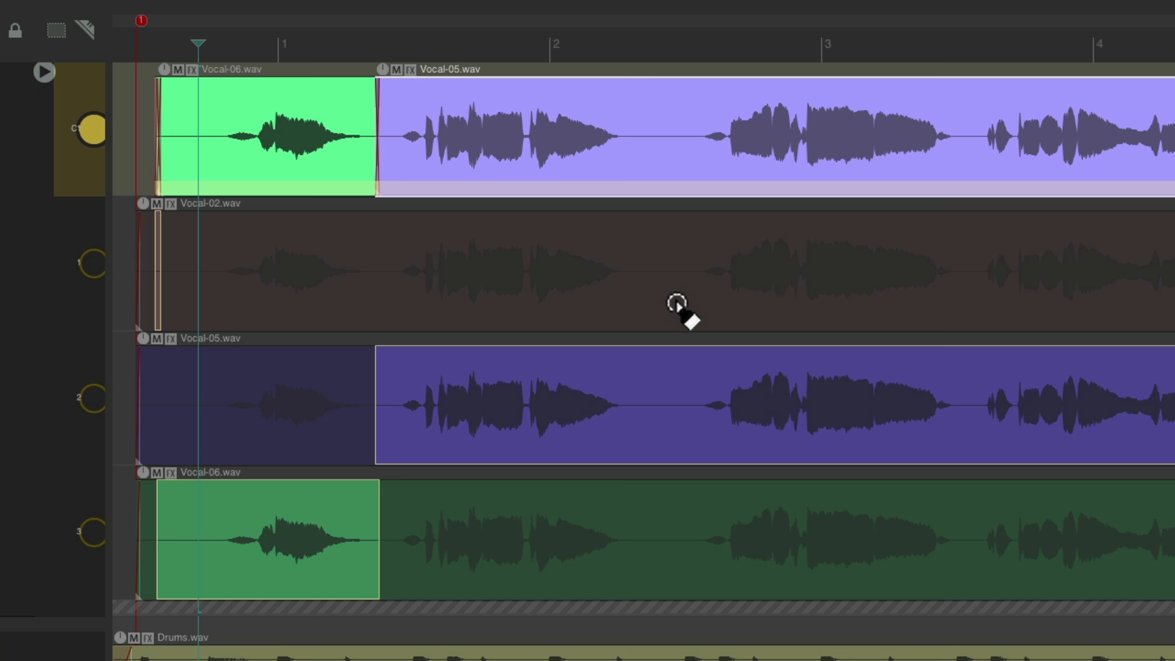
- Comp the phrase around bar 3 from lane 1, and switch the phrase before it through all three lanes, ending on lane 1
{"action": "left_click_drag", "start_coordinate": [815, 306], "coordinate": [1080, 297]}
{"action": "left_click_drag", "start_coordinate": [940, 296], "coordinate": [967, 297]}
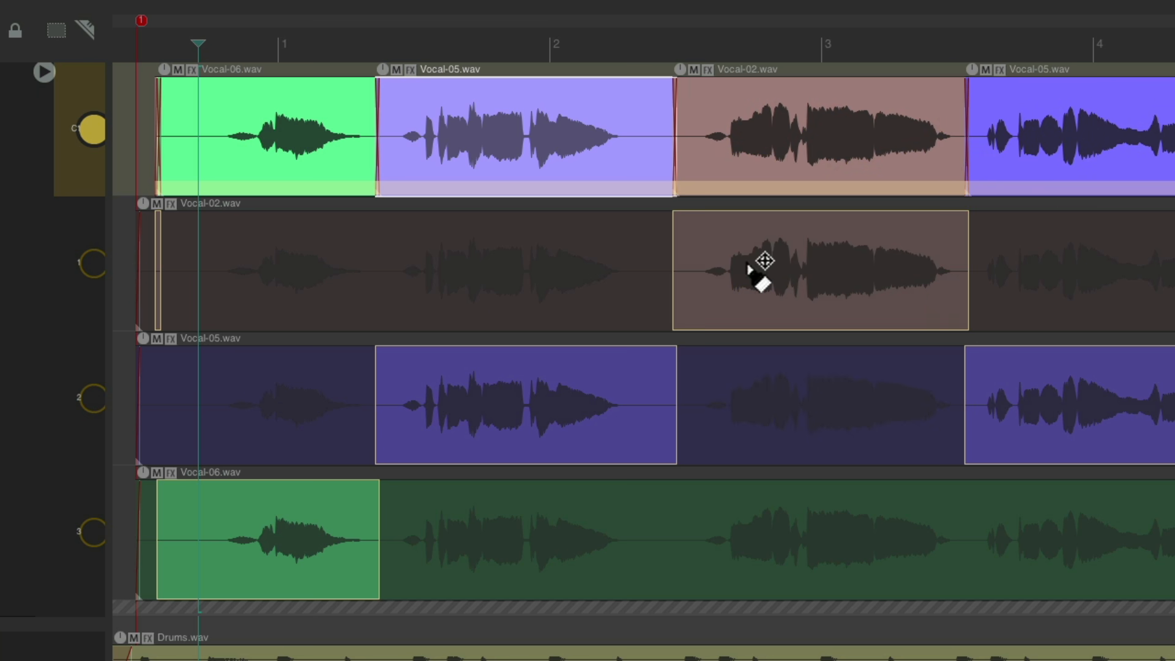
{"action": "left_click", "coordinate": [491, 252]}
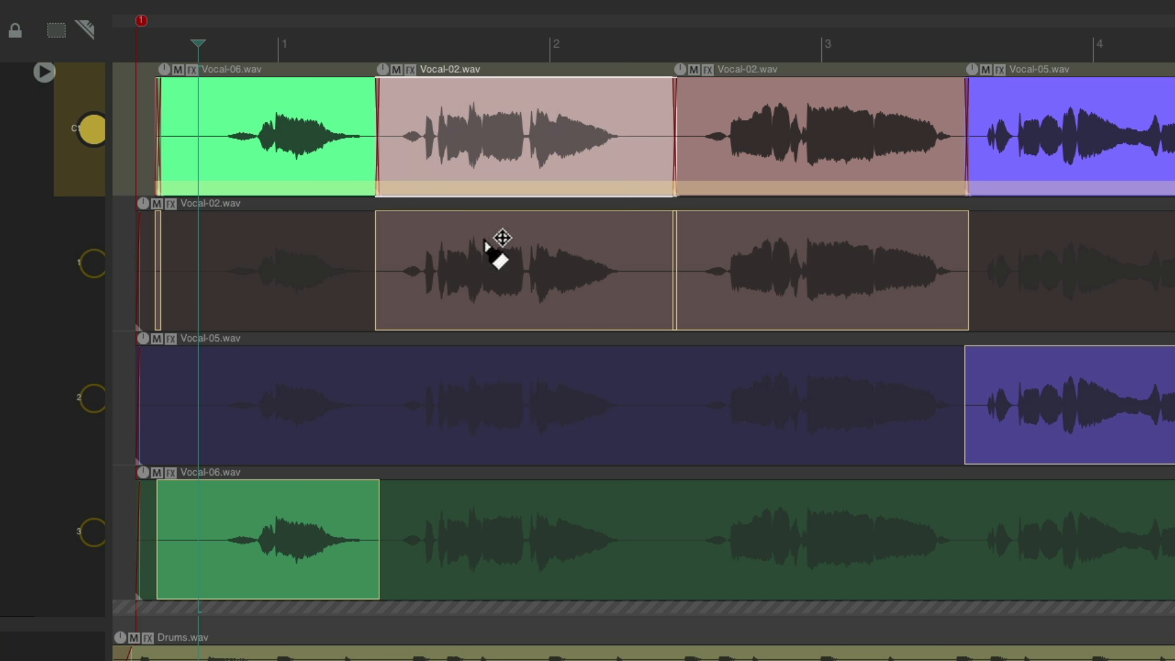
{"action": "left_click", "coordinate": [494, 369]}
{"action": "left_click", "coordinate": [521, 526]}
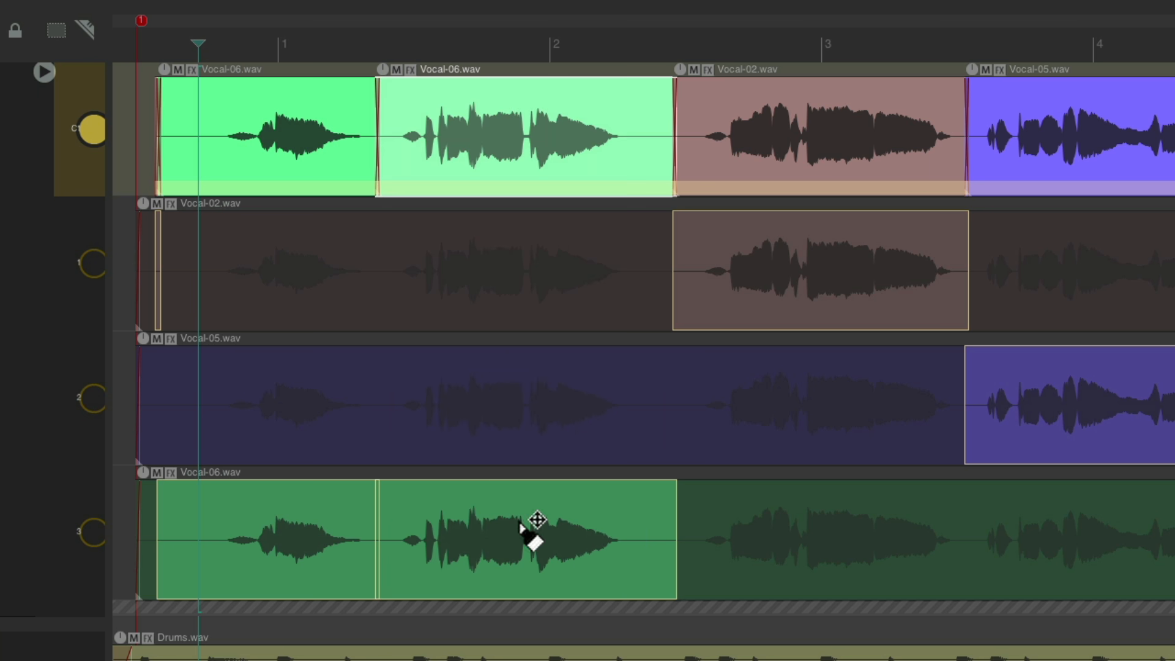
{"action": "left_click", "coordinate": [500, 237]}
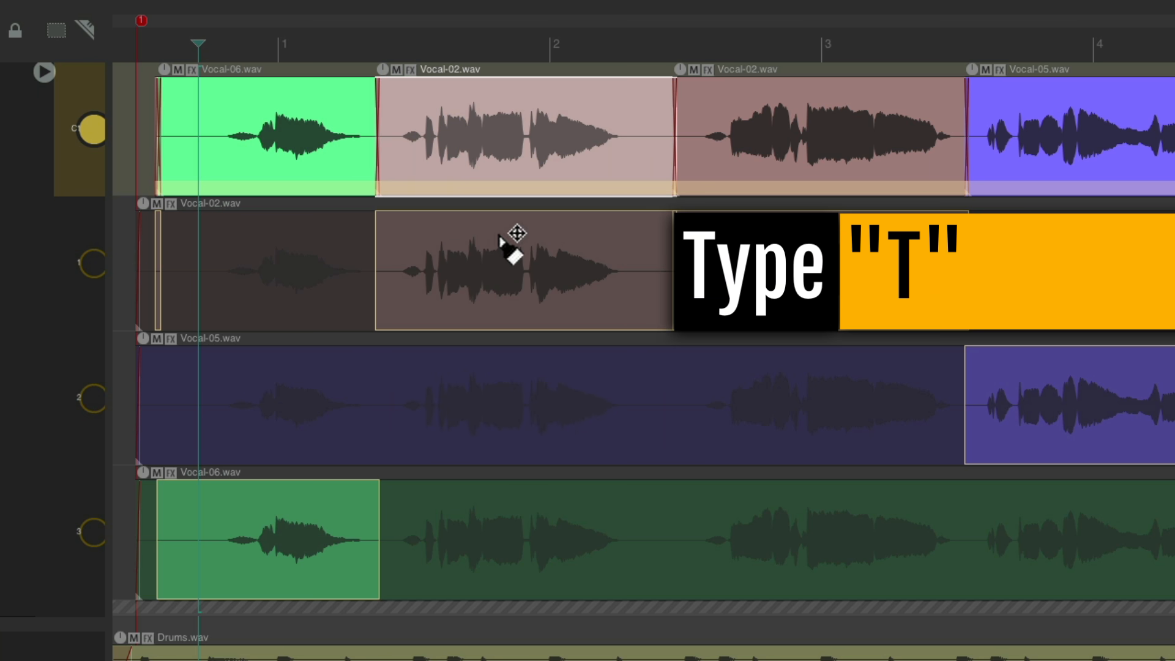
- Cycle the comp's second phrase forwards and backwards through the three lanes, ending on lane 1
{"action": "key", "text": "t"}
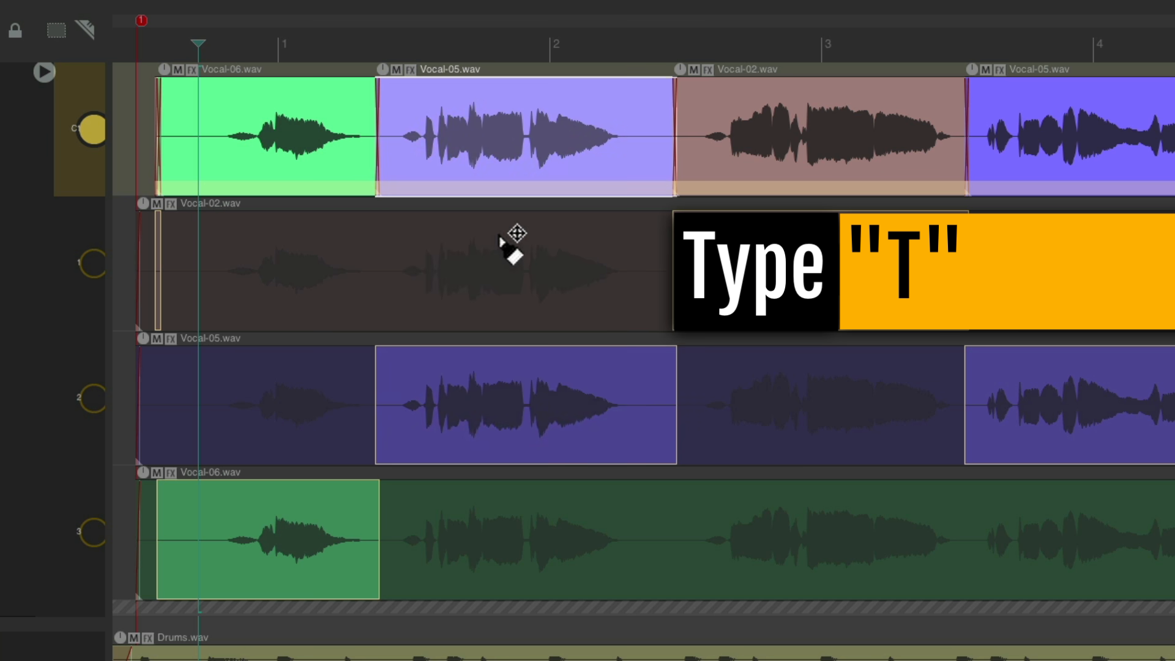
{"action": "key", "text": "t"}
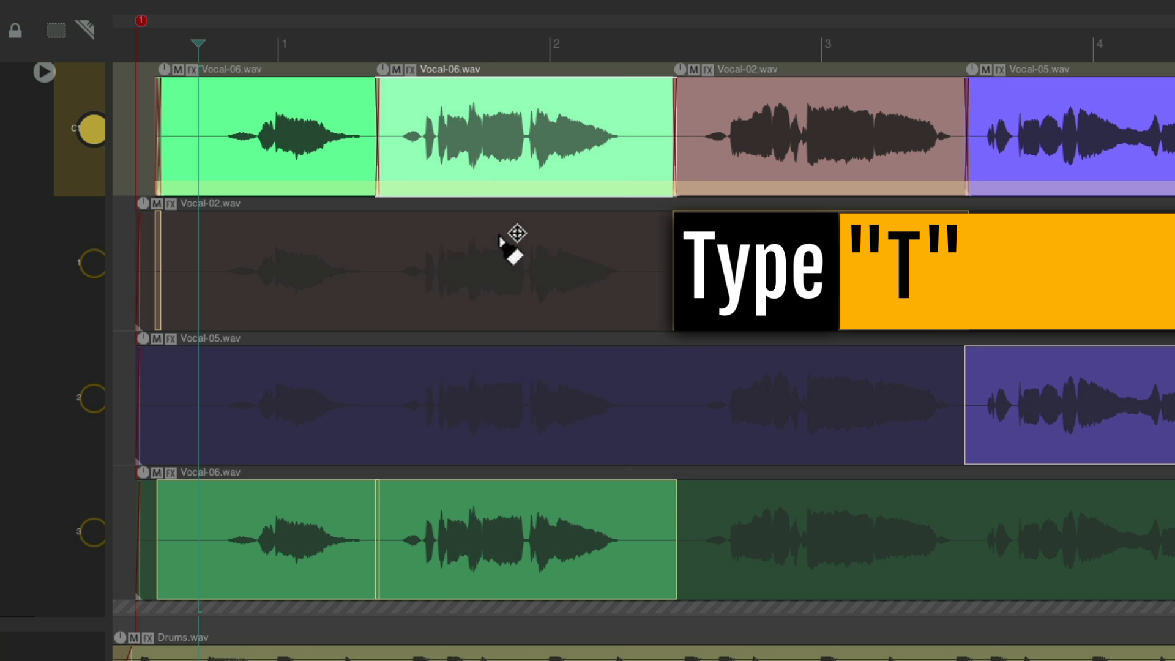
{"action": "key", "text": "t"}
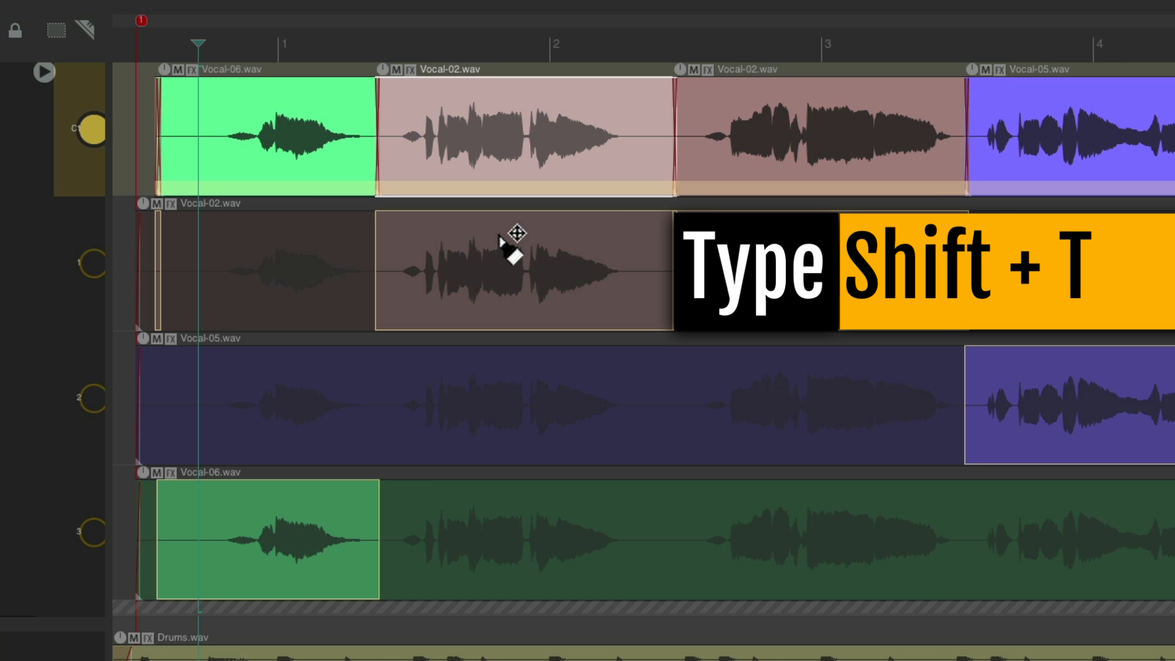
{"action": "key", "text": "shift+t"}
{"action": "key", "text": "shift+t"}
{"action": "key", "text": "shift+t"}
{"action": "key", "text": "t"}
{"action": "key", "text": "t"}
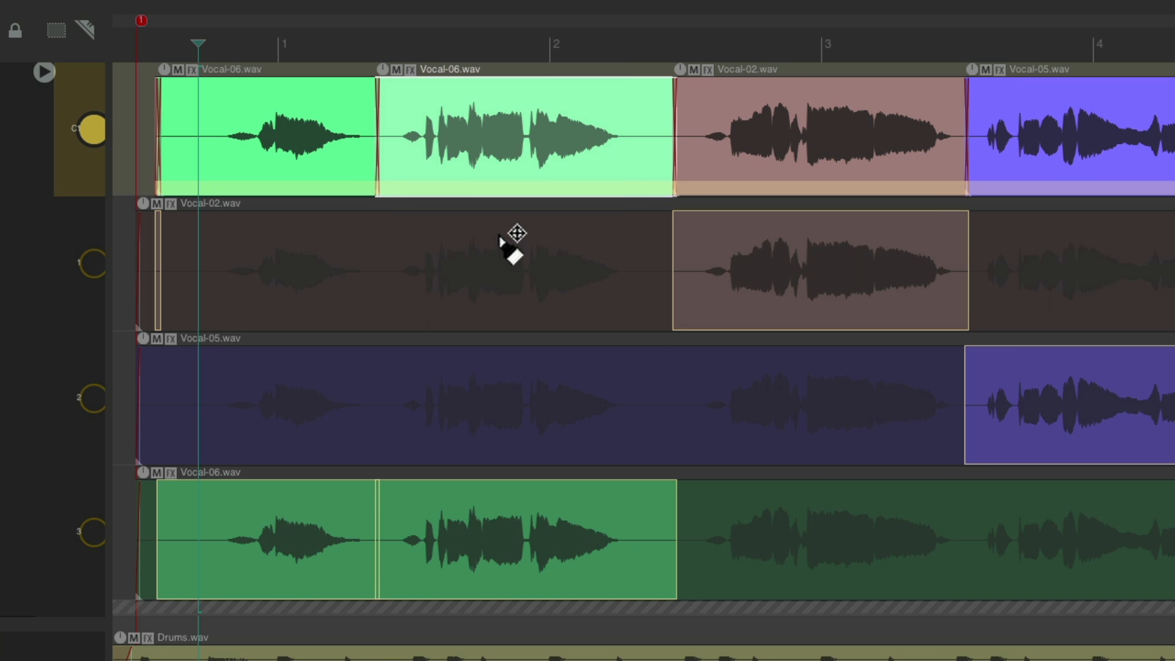
{"action": "key", "text": "t"}
{"action": "key", "text": "shift+t"}
{"action": "key", "text": "t"}
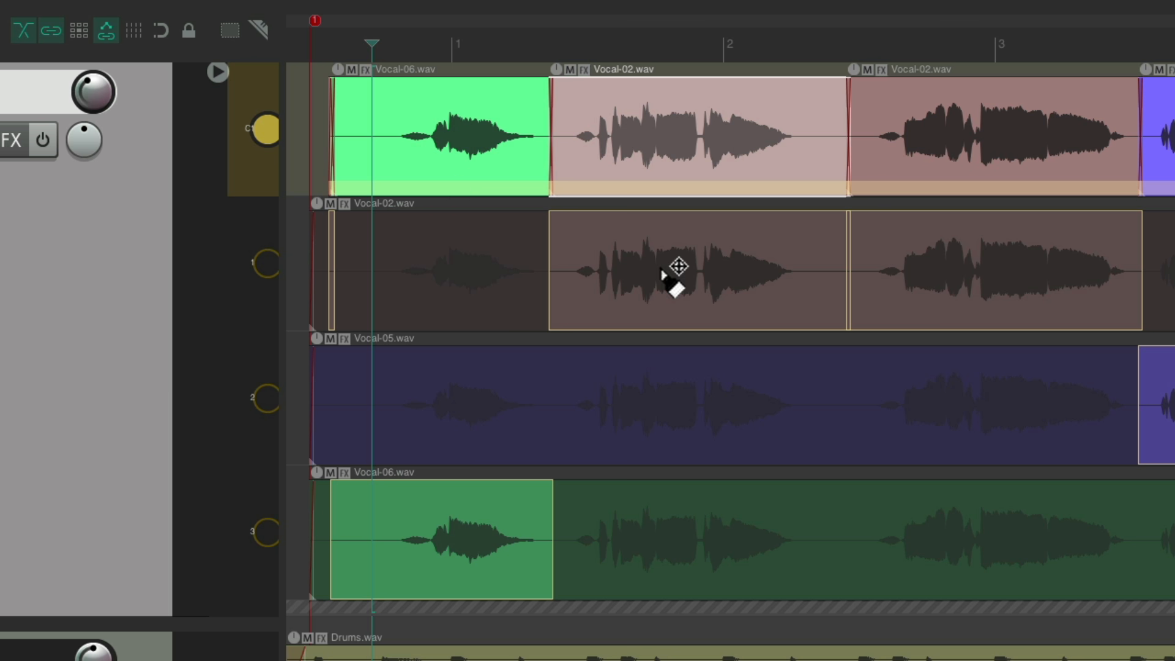
- Audition the comp's second phrase on lane 1, switch it to lane 2, and play it again
{"action": "key", "text": "space"}
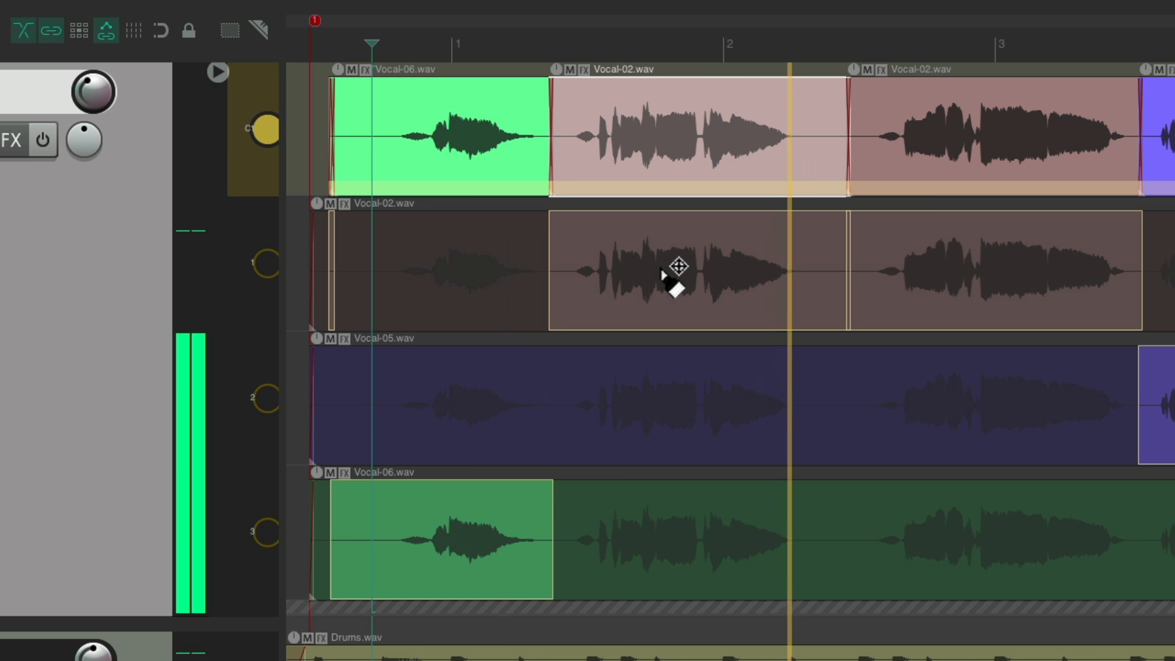
{"action": "key", "text": "space"}
{"action": "key", "text": "Down"}
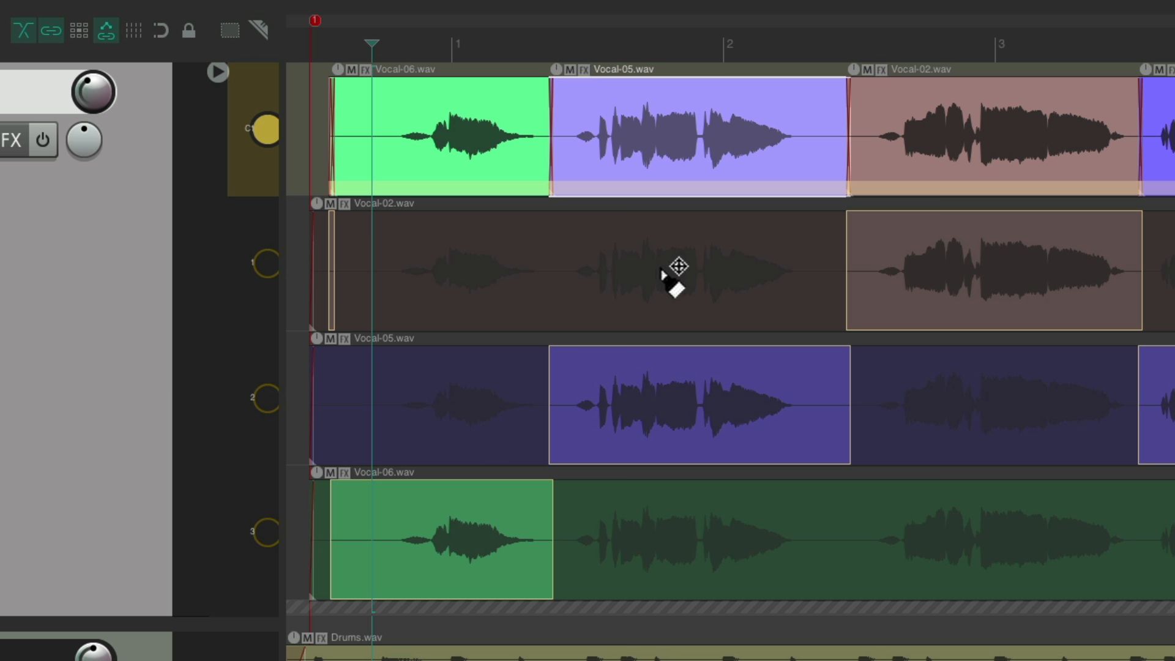
{"action": "key", "text": "space"}
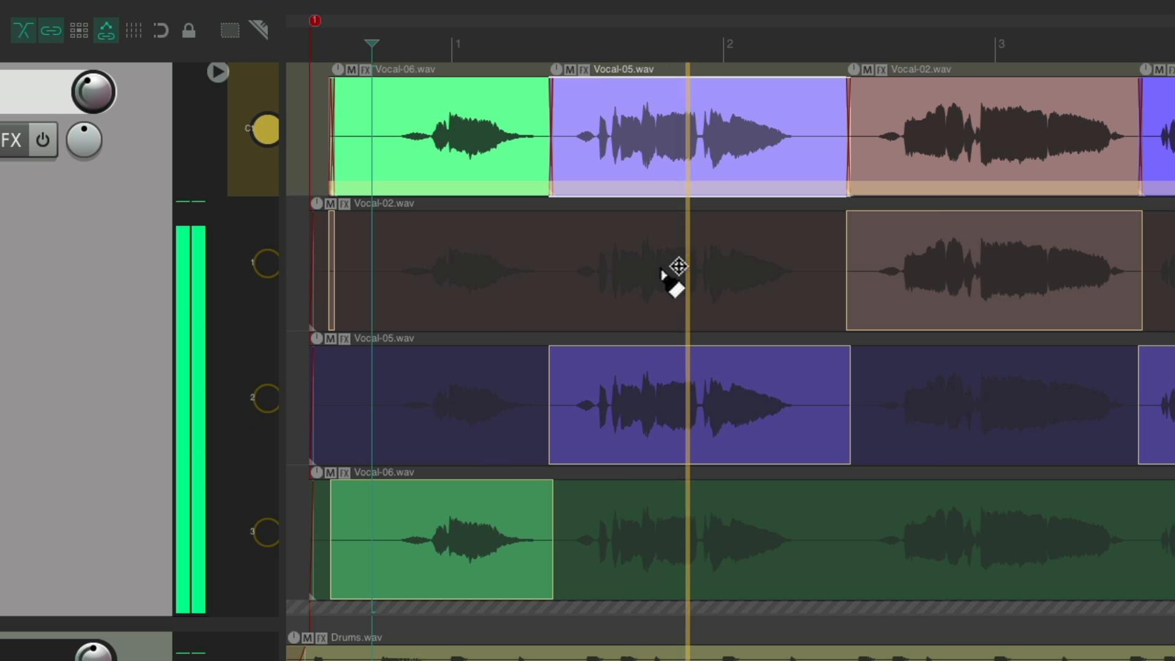
{"action": "key", "text": "space"}
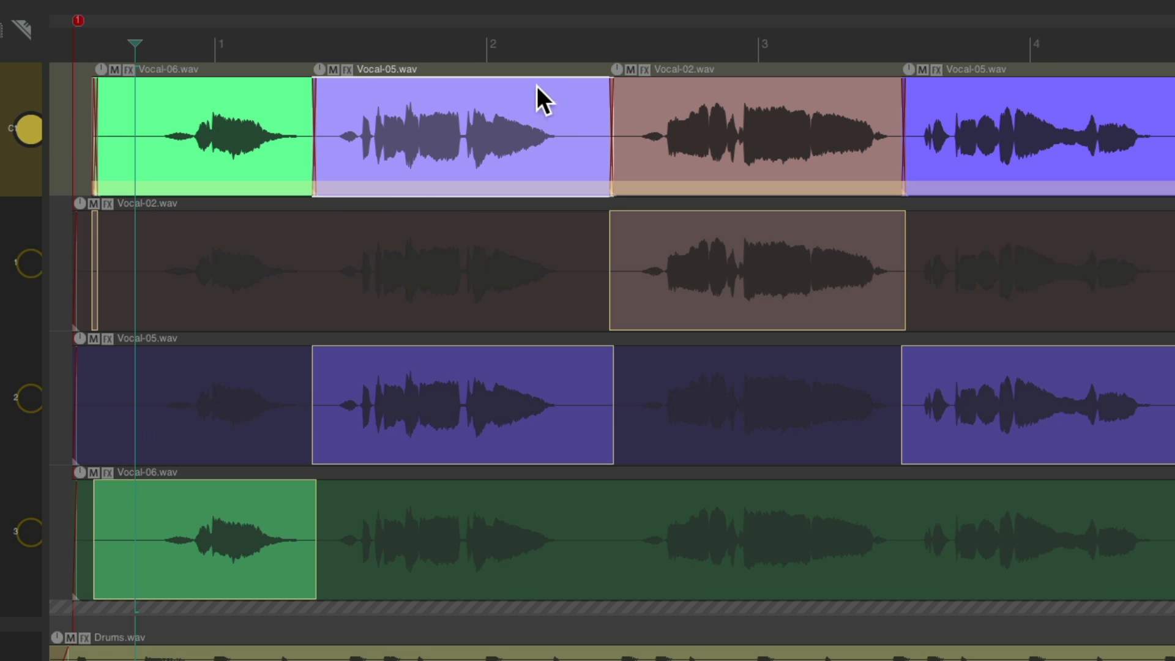
- Playing from just before bar 2, audition the phrase around bar 3 on lanes 1, 2 and 3, leaving it on lane 3
{"action": "left_click", "coordinate": [703, 43]}
{"action": "key", "text": "space"}
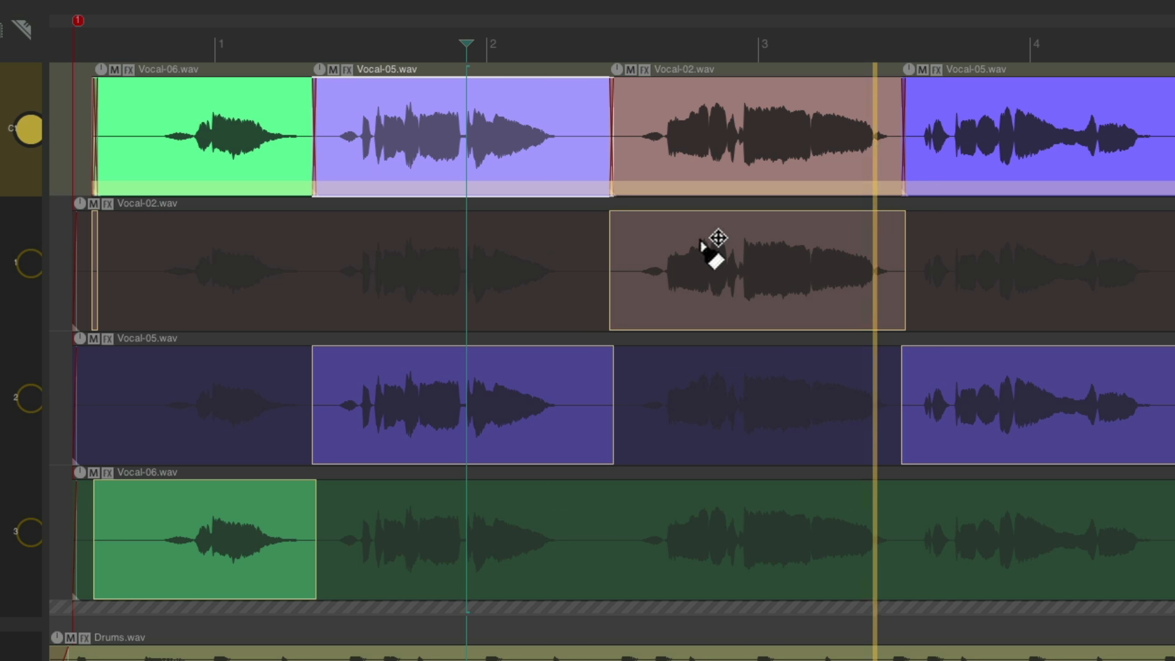
{"action": "key", "text": "space"}
{"action": "left_click", "coordinate": [695, 376]}
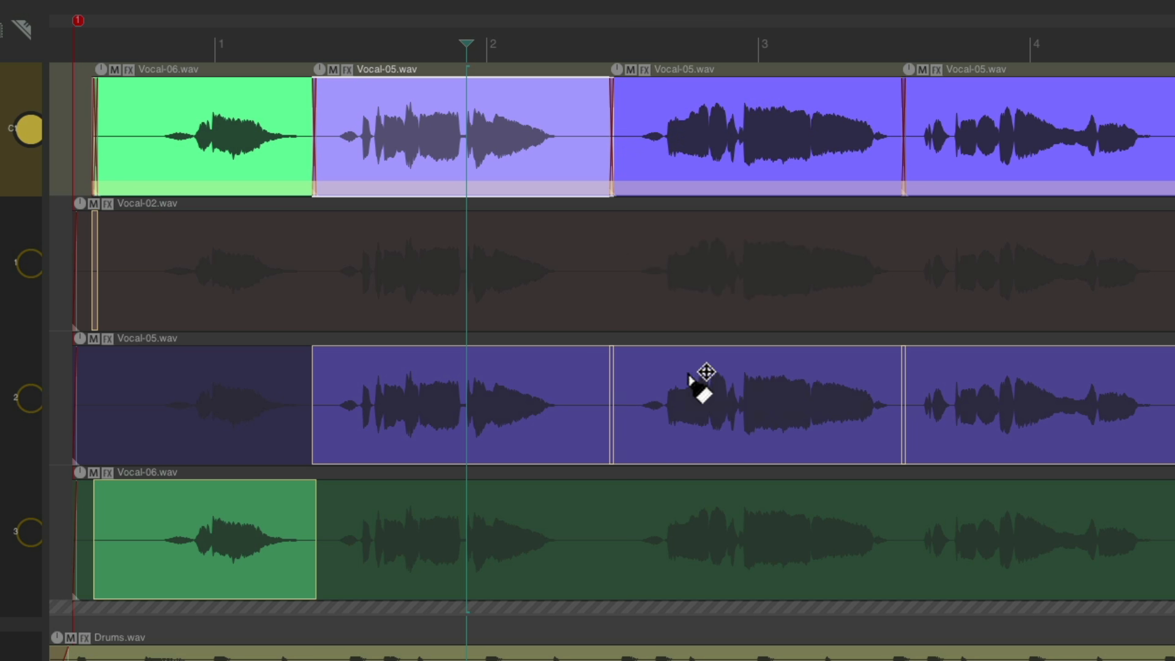
{"action": "left_click", "coordinate": [709, 525]}
{"action": "left_click", "coordinate": [704, 229]}
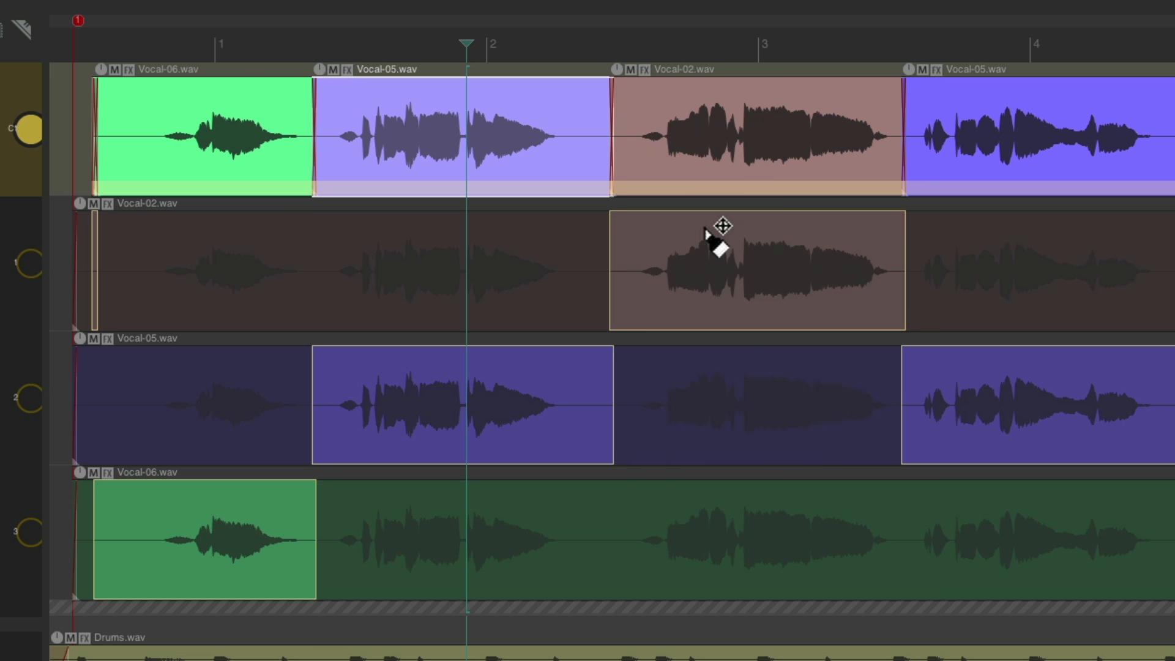
{"action": "key", "text": "t"}
{"action": "key", "text": "space"}
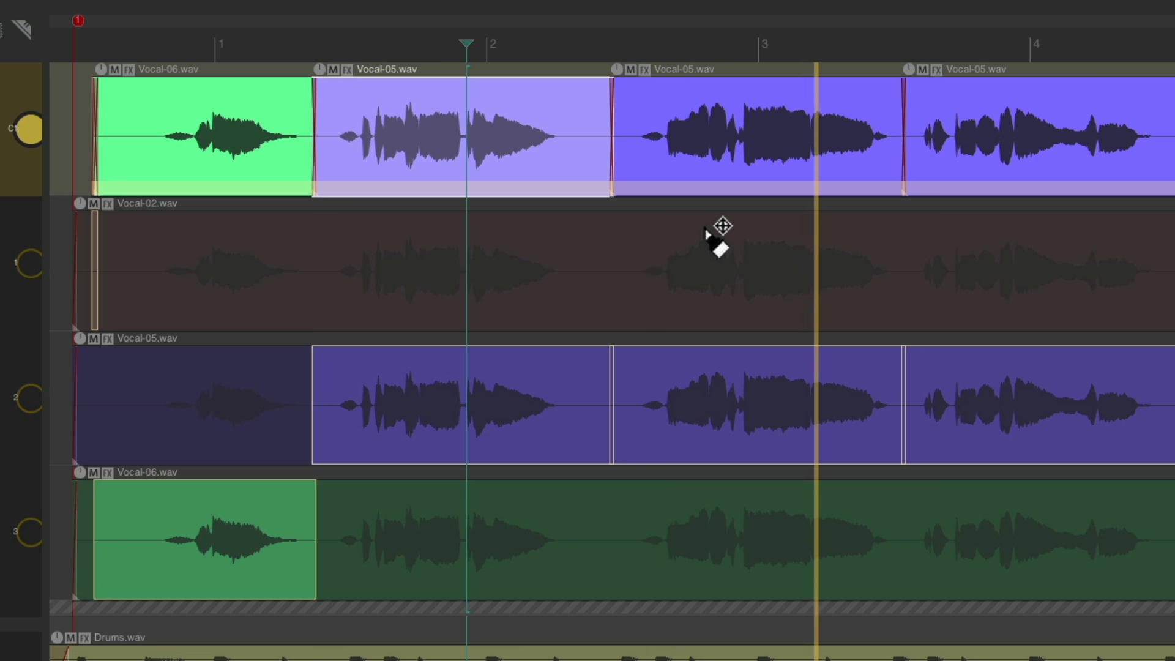
{"action": "key", "text": "space"}
{"action": "key", "text": "t"}
{"action": "key", "text": "space"}
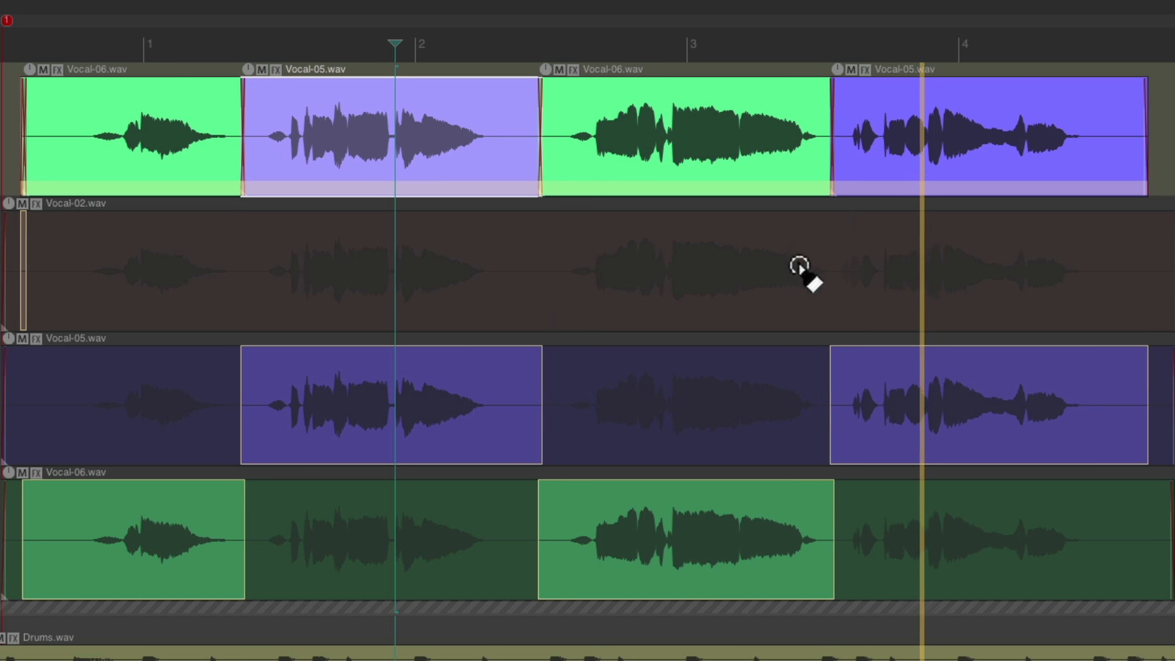
- Switch the comp's last phrase, around bar 4, to lane 1 and audition it from just after bar 3
{"action": "left_click", "coordinate": [876, 241]}
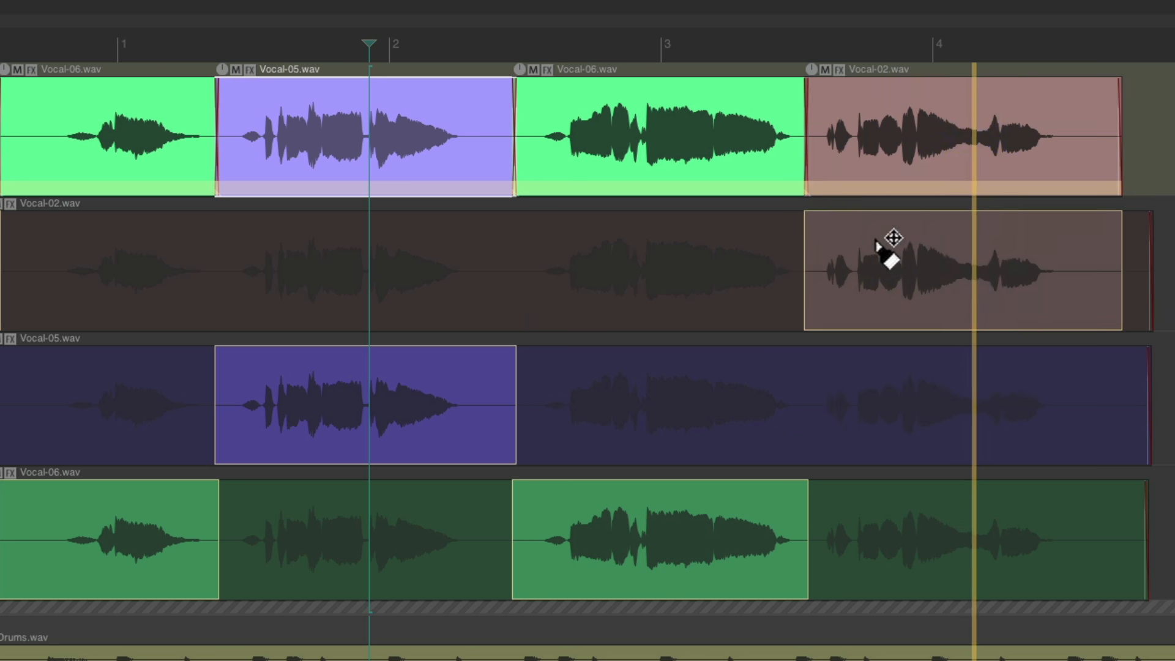
{"action": "left_click", "coordinate": [717, 43]}
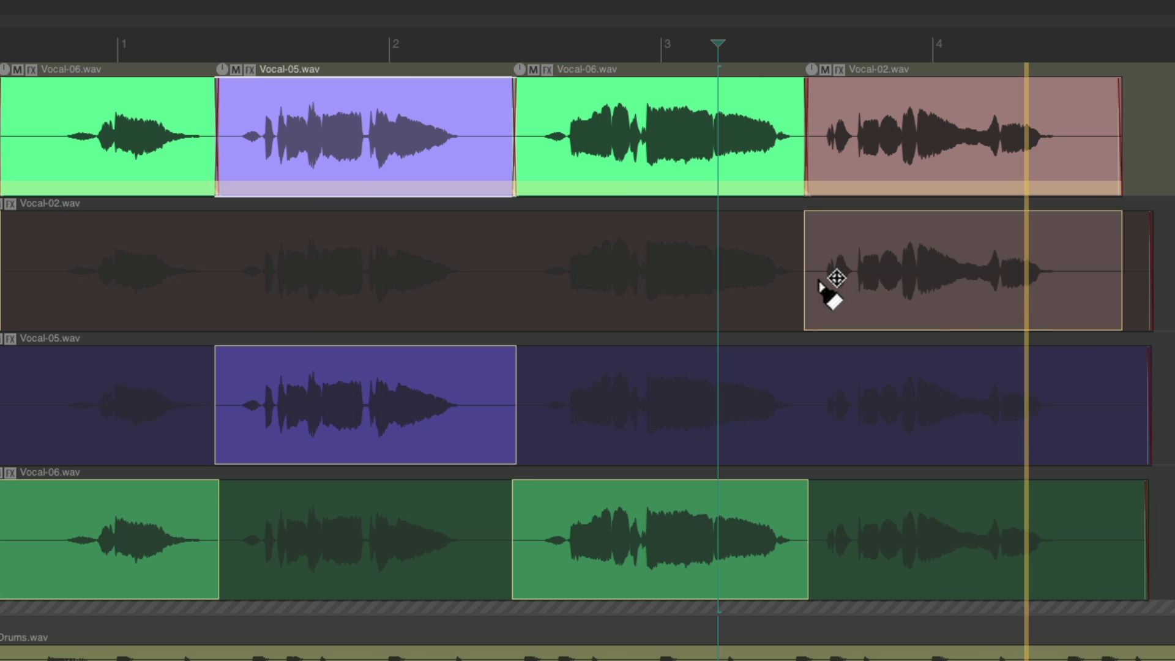
{"action": "key", "text": "space"}
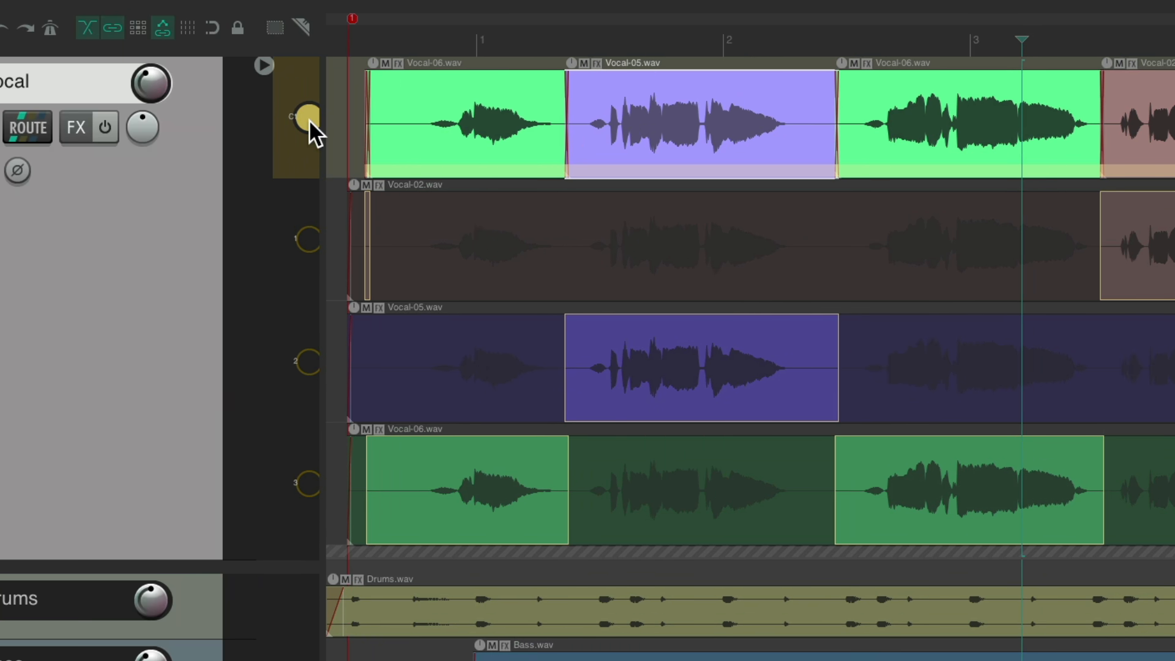
- Try deleting all Vocal lanes that are not playing, including their media items, and restore the deleted lanes
{"action": "right_click", "coordinate": [85, 119]}
{"action": "mouse_move", "coordinate": [315, 321]}
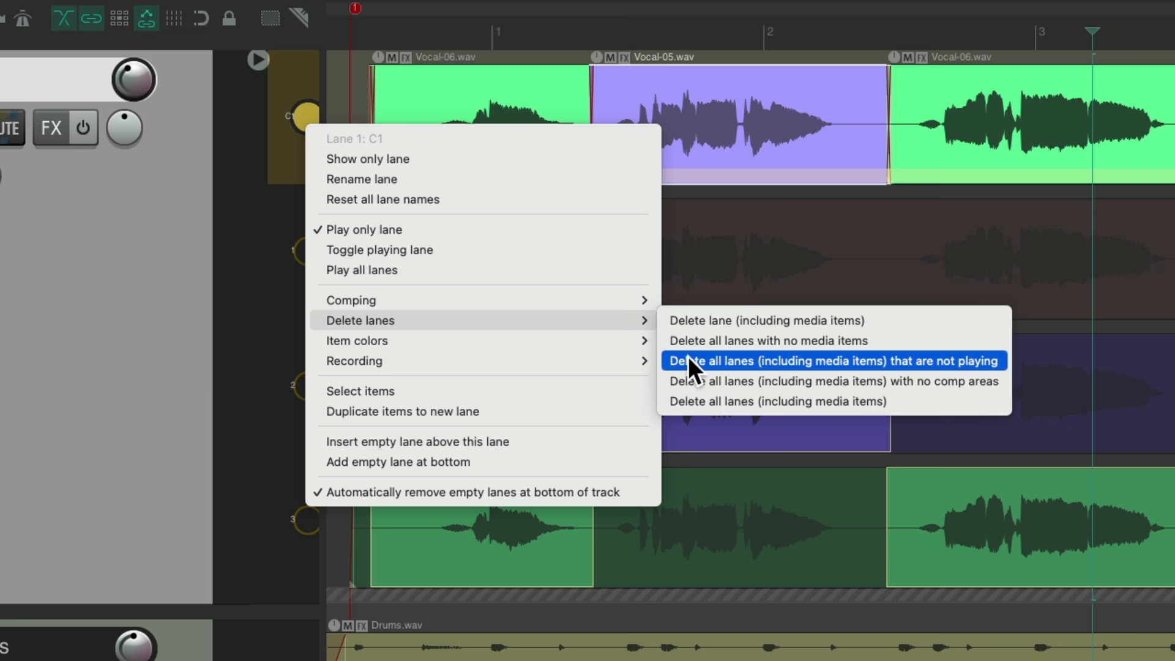
{"action": "left_click", "coordinate": [930, 364]}
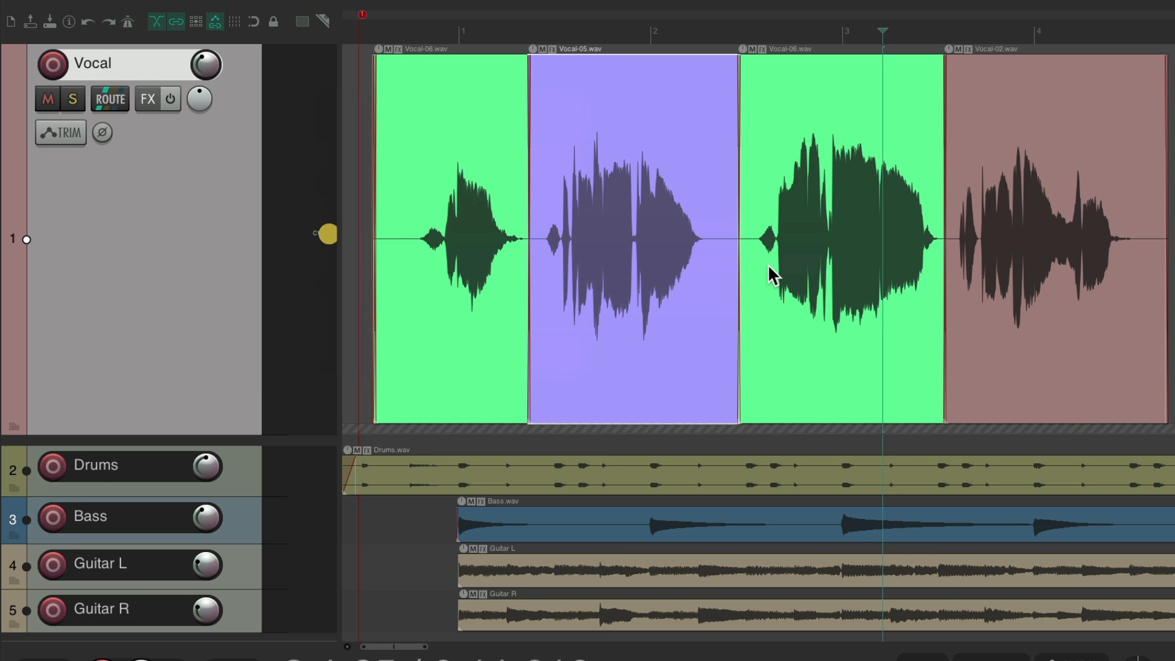
{"action": "key", "text": "shift+l"}
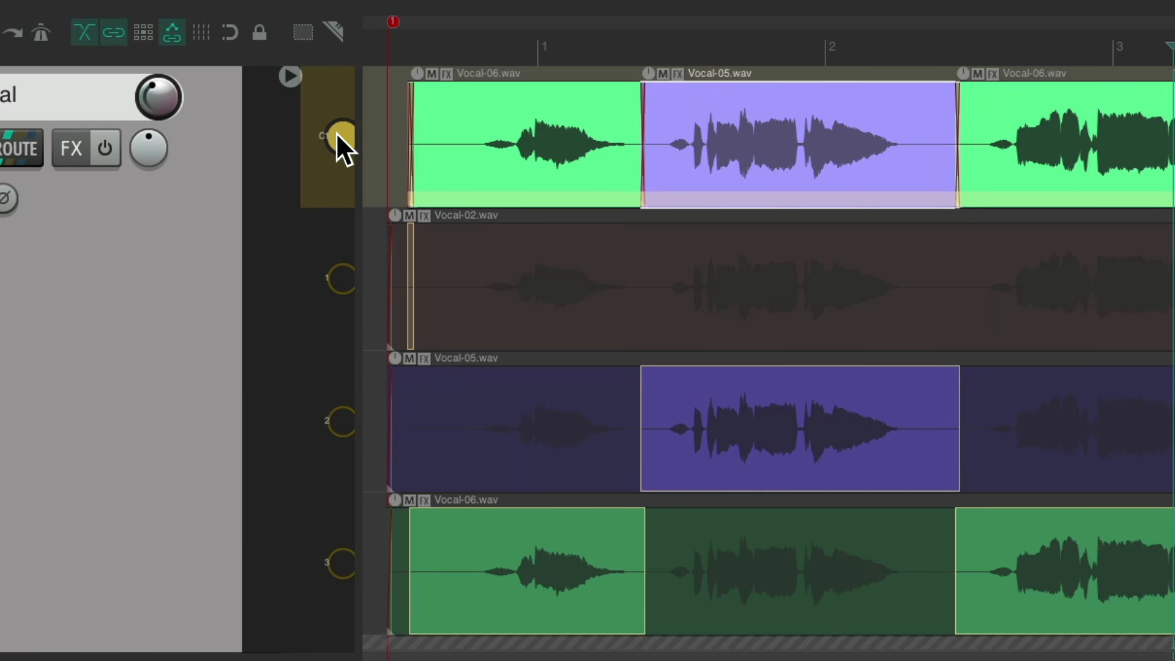
- Turn off comping on lane C1 and shift the source takes in lanes 1, 2 and 3 later in time
{"action": "left_click", "coordinate": [339, 136]}
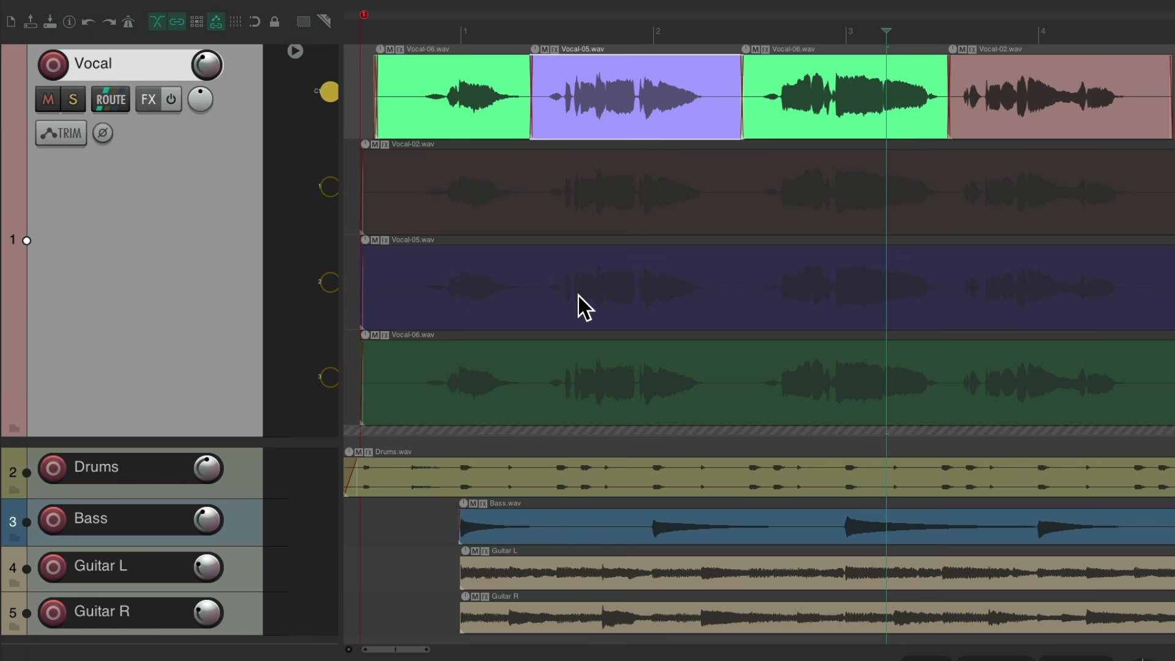
{"action": "left_click_drag", "start_coordinate": [506, 178], "coordinate": [582, 168]}
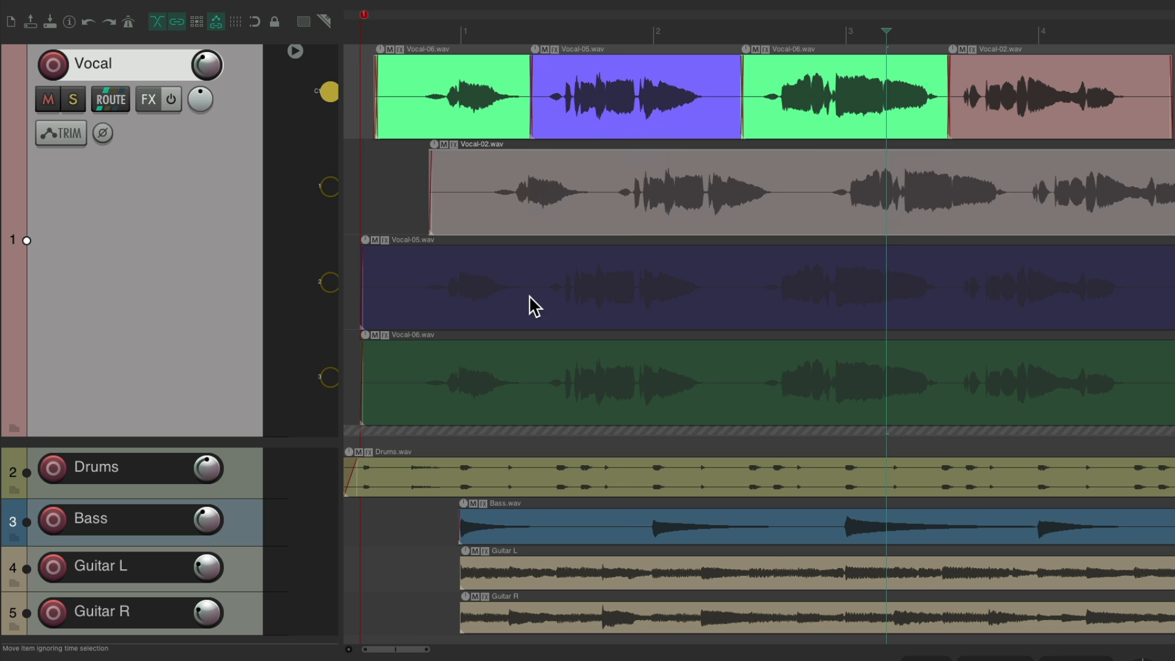
{"action": "left_click_drag", "start_coordinate": [529, 295], "coordinate": [580, 281]}
{"action": "left_click_drag", "start_coordinate": [526, 361], "coordinate": [571, 367]}
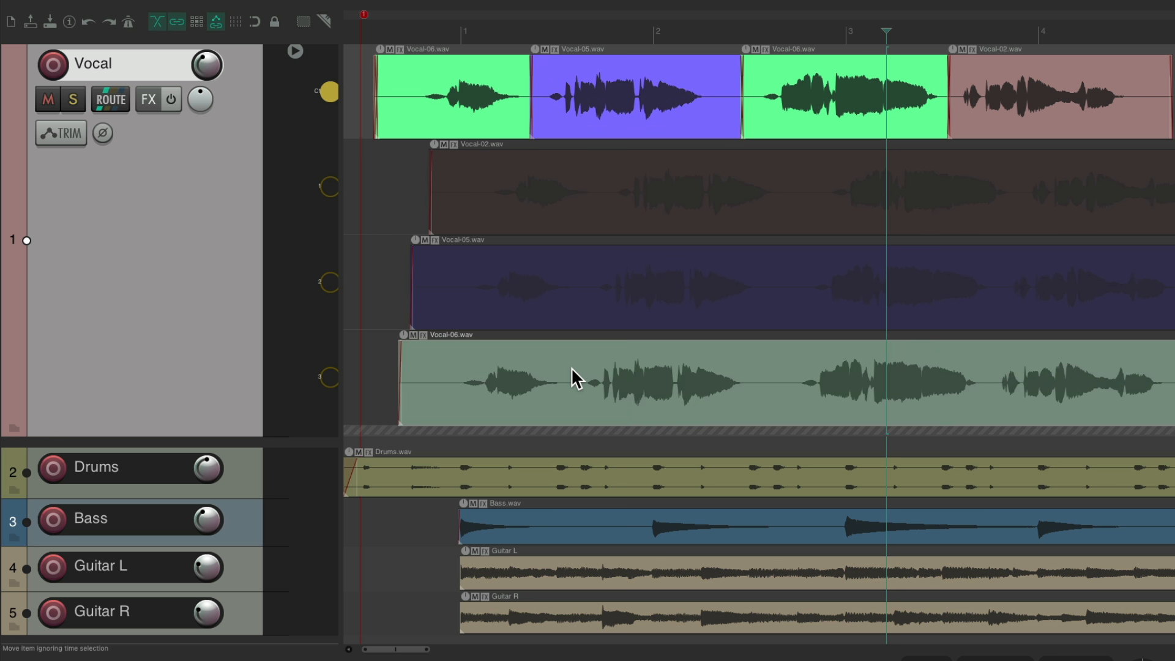
- Undo the moves of the three source takes
{"action": "key", "text": "ctrl+z"}
{"action": "key", "text": "ctrl+z"}
{"action": "key", "text": "ctrl+z"}
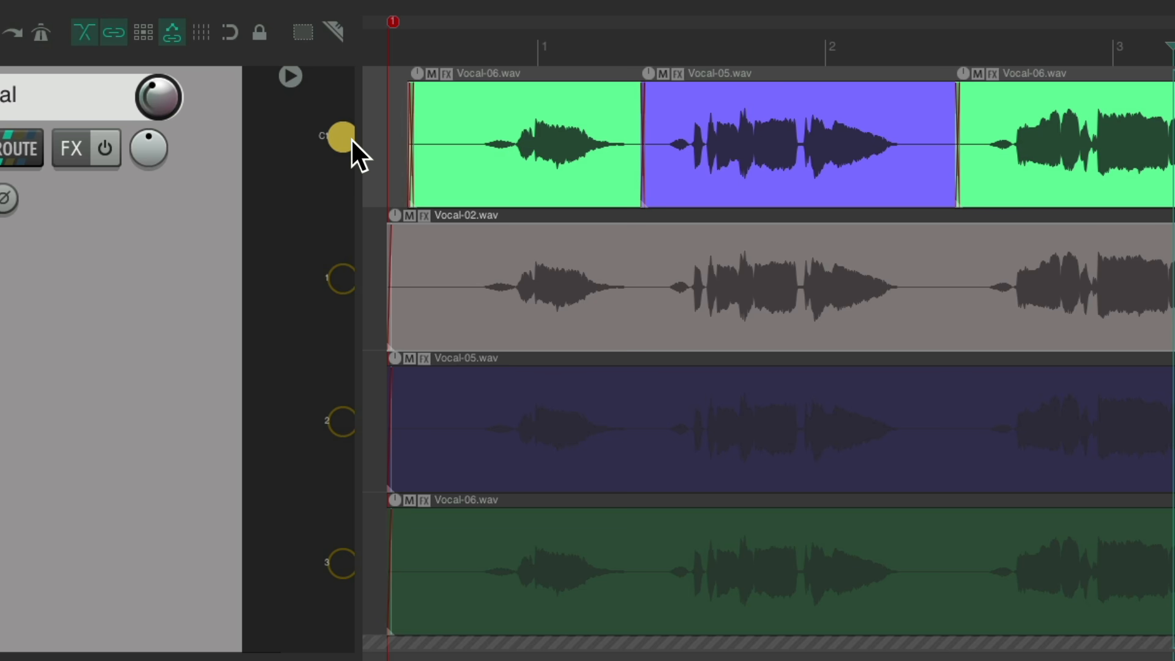
- Show only lane C1 on the Vocal track, and bring all the lanes back into view
{"action": "right_click", "coordinate": [351, 137]}
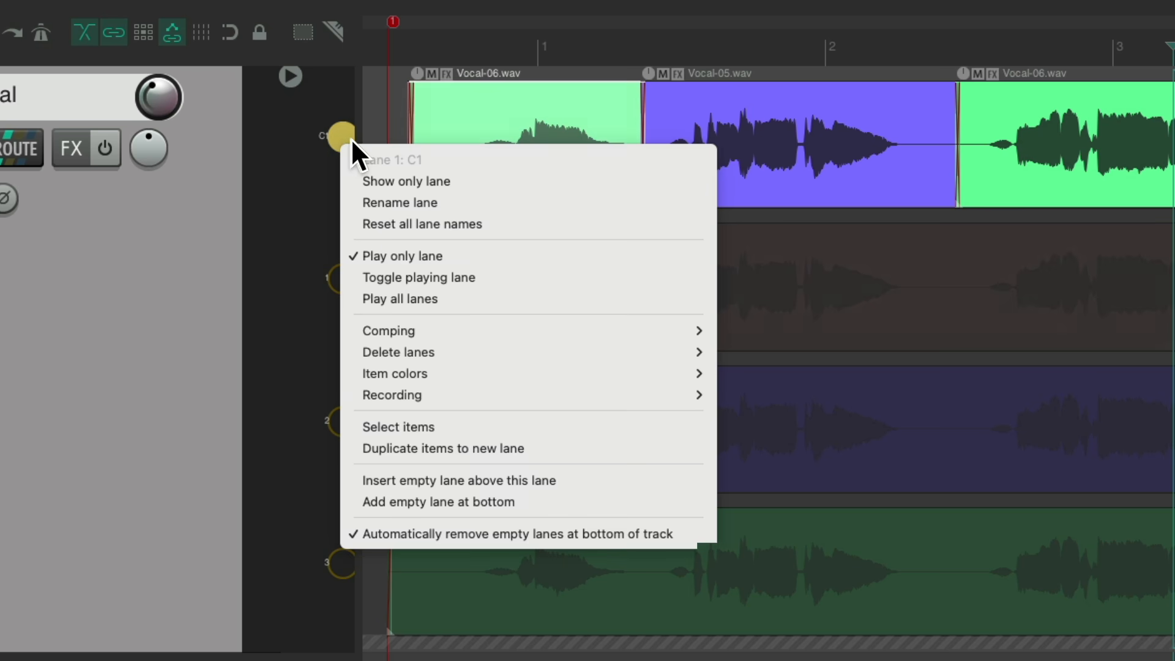
{"action": "left_click", "coordinate": [348, 171]}
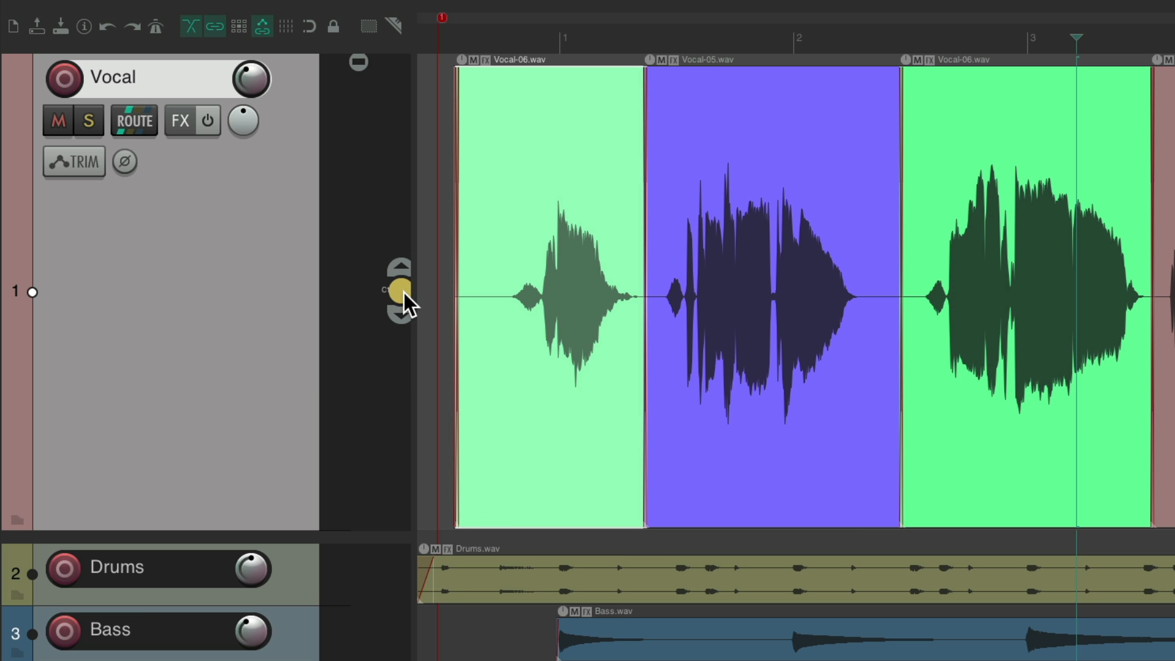
{"action": "right_click", "coordinate": [404, 293]}
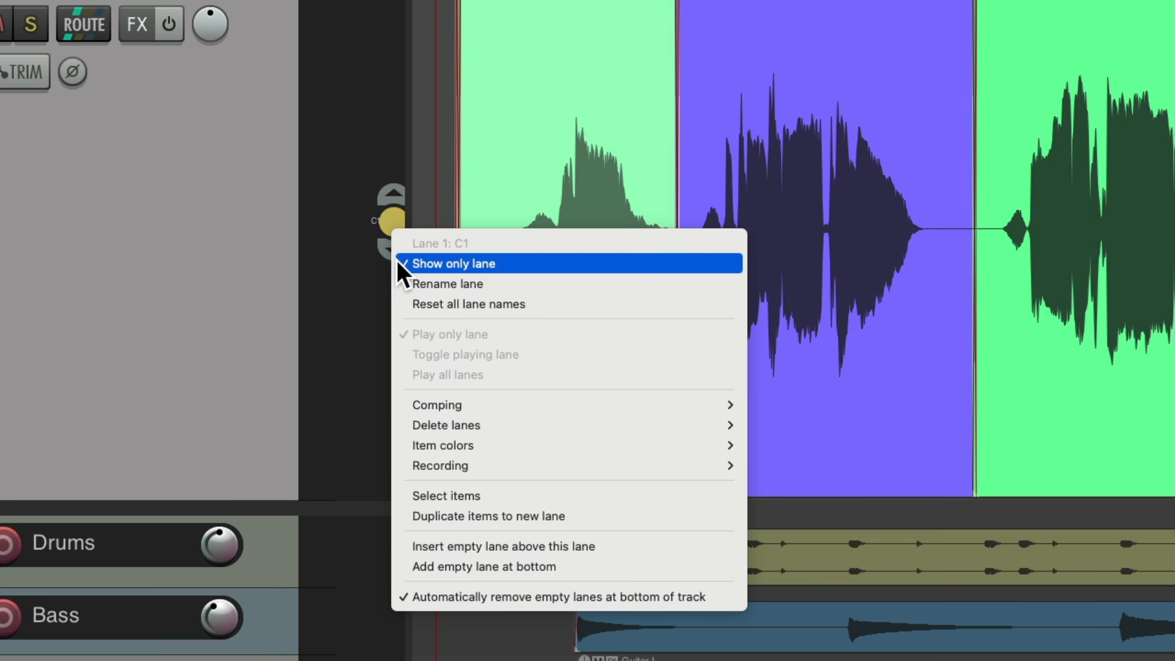
{"action": "left_click", "coordinate": [398, 262]}
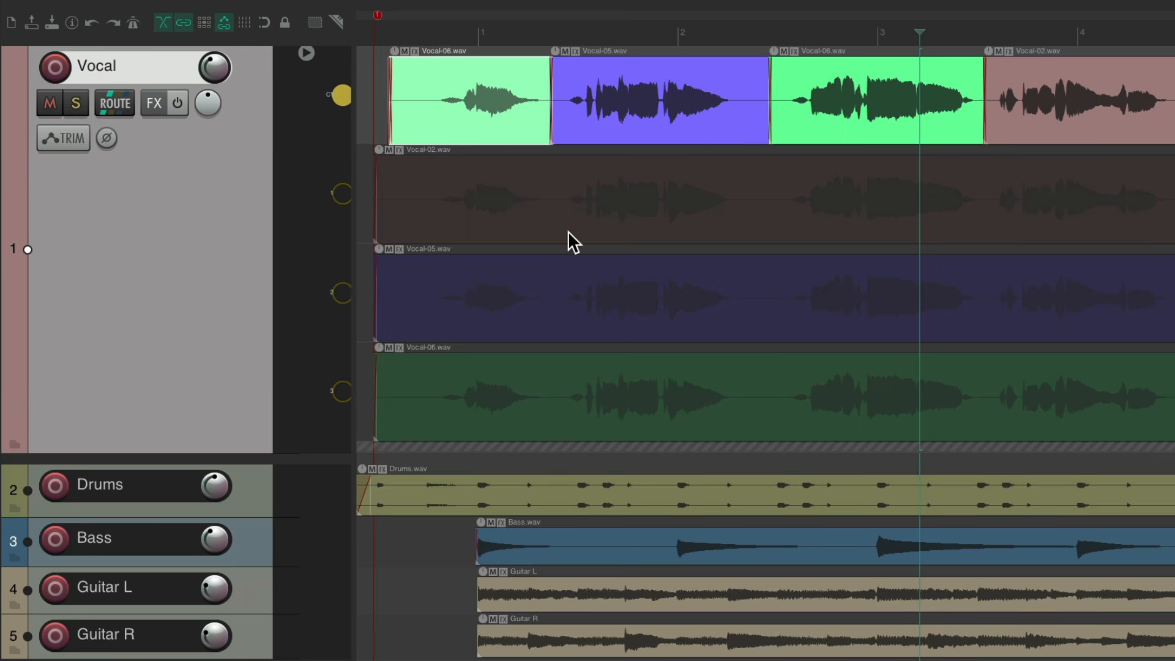
- Re-enable comping on lane C1 and cycle the comp's second phrase through the three lanes, ending on lane 1
{"action": "left_click", "coordinate": [338, 92]}
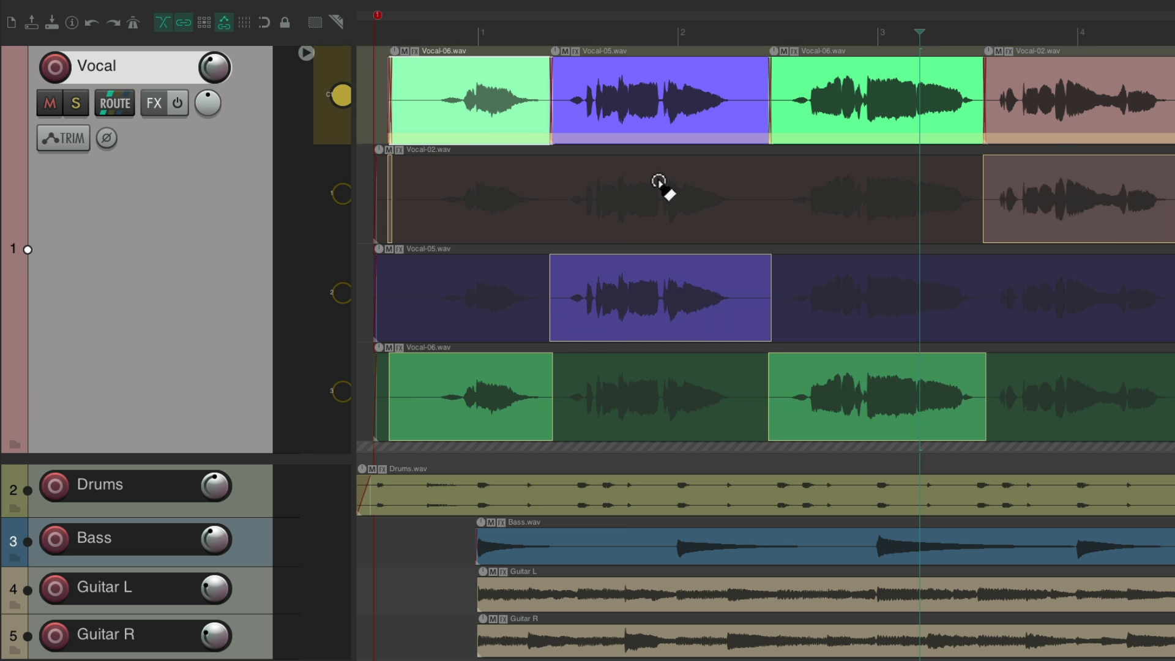
{"action": "key", "text": "t"}
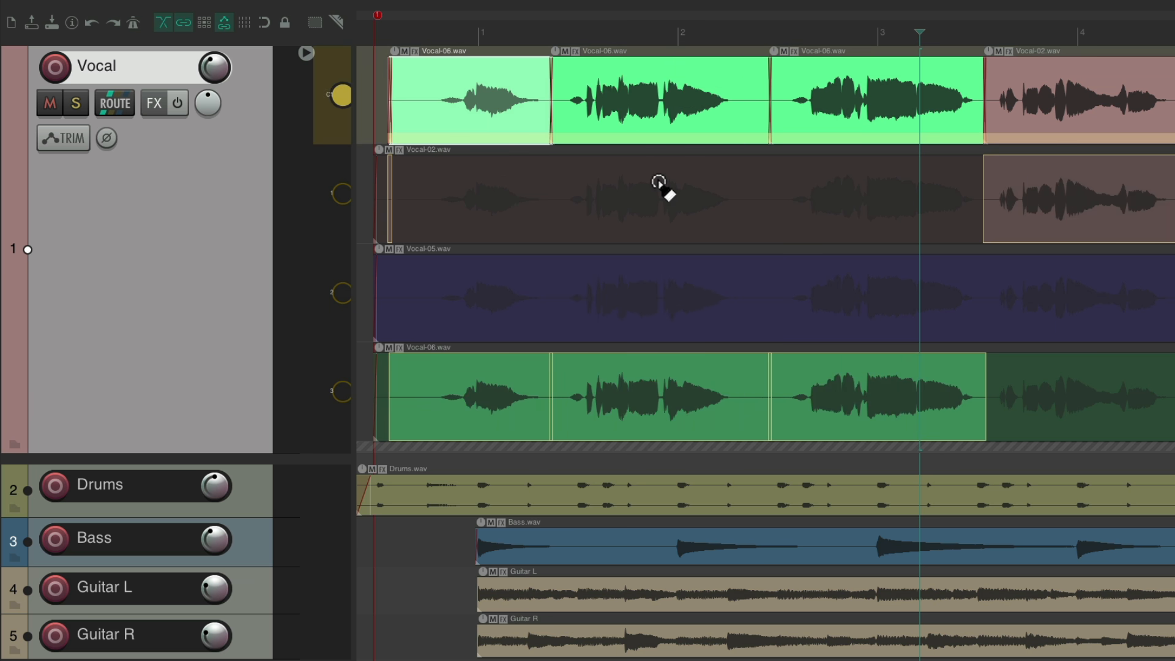
{"action": "key", "text": "t"}
{"action": "key", "text": "t"}
{"action": "key", "text": "t"}
{"action": "key", "text": "t"}
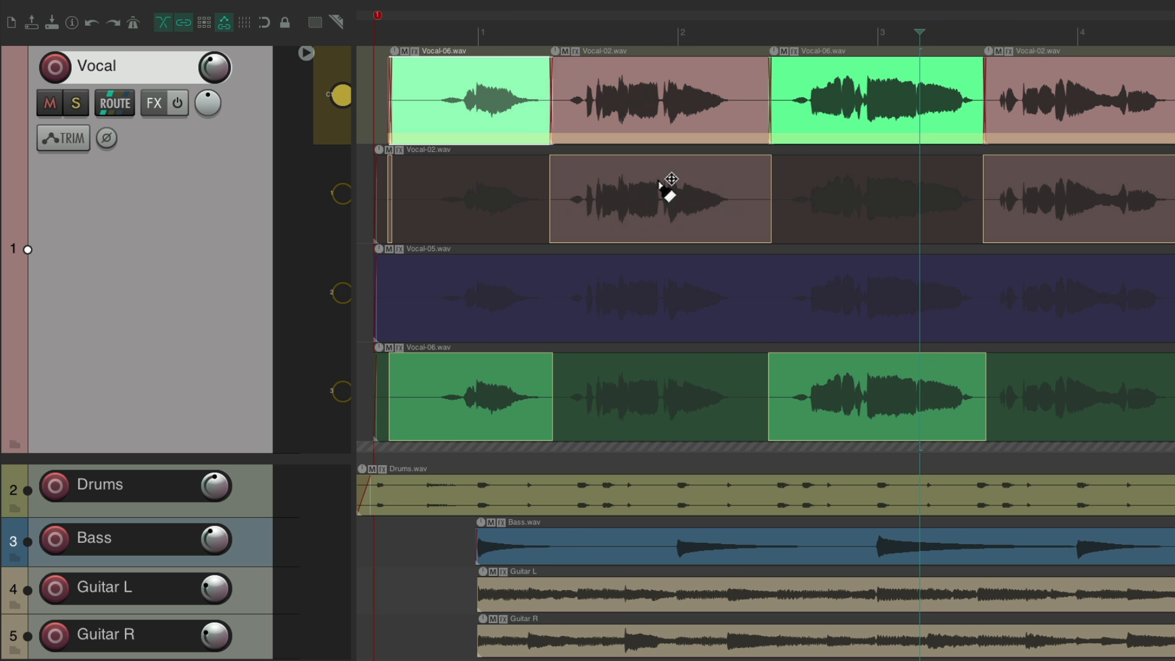
- Disable comping on lane C1 and show only that lane on the Vocal track
{"action": "left_click", "coordinate": [341, 96]}
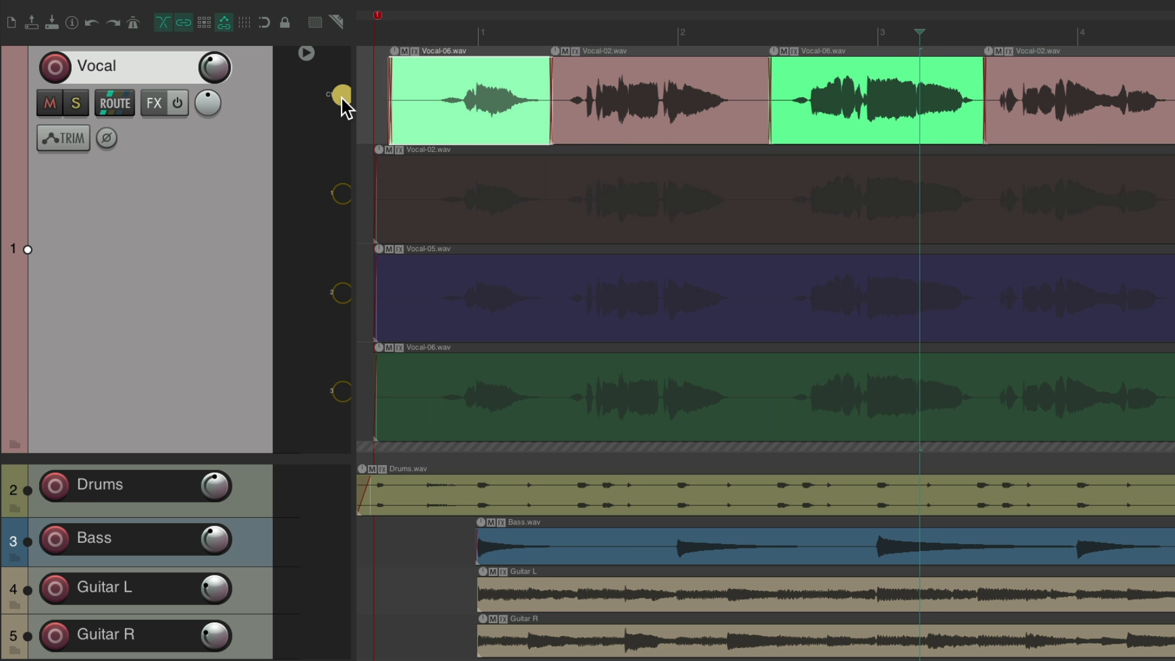
{"action": "right_click", "coordinate": [340, 96]}
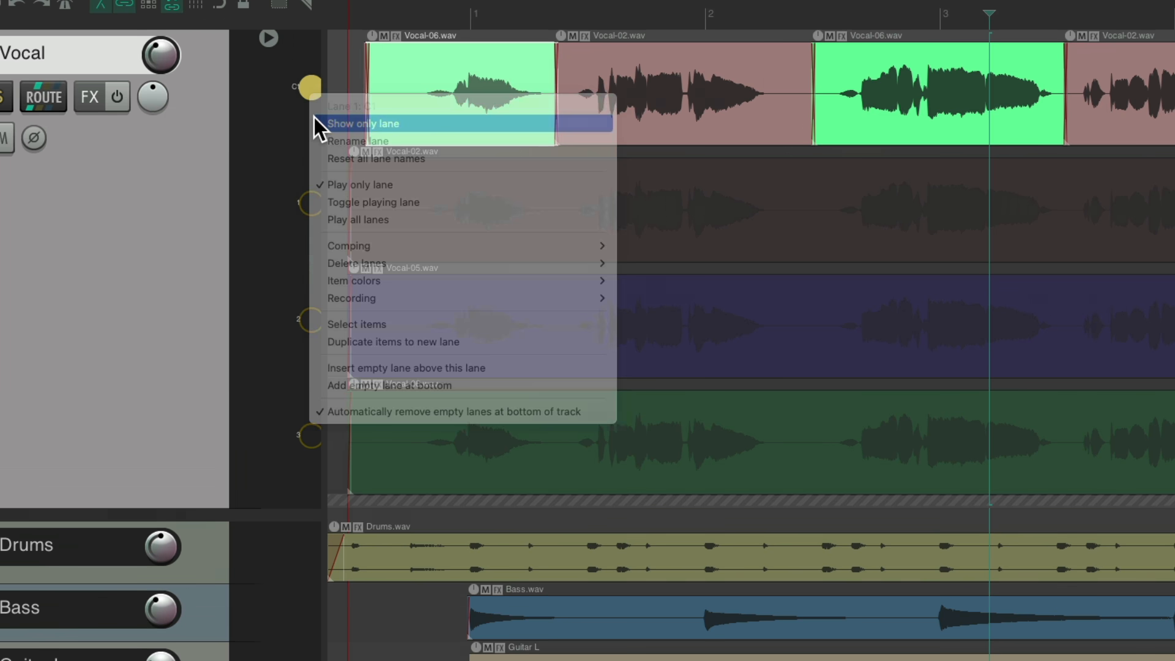
{"action": "left_click", "coordinate": [315, 120]}
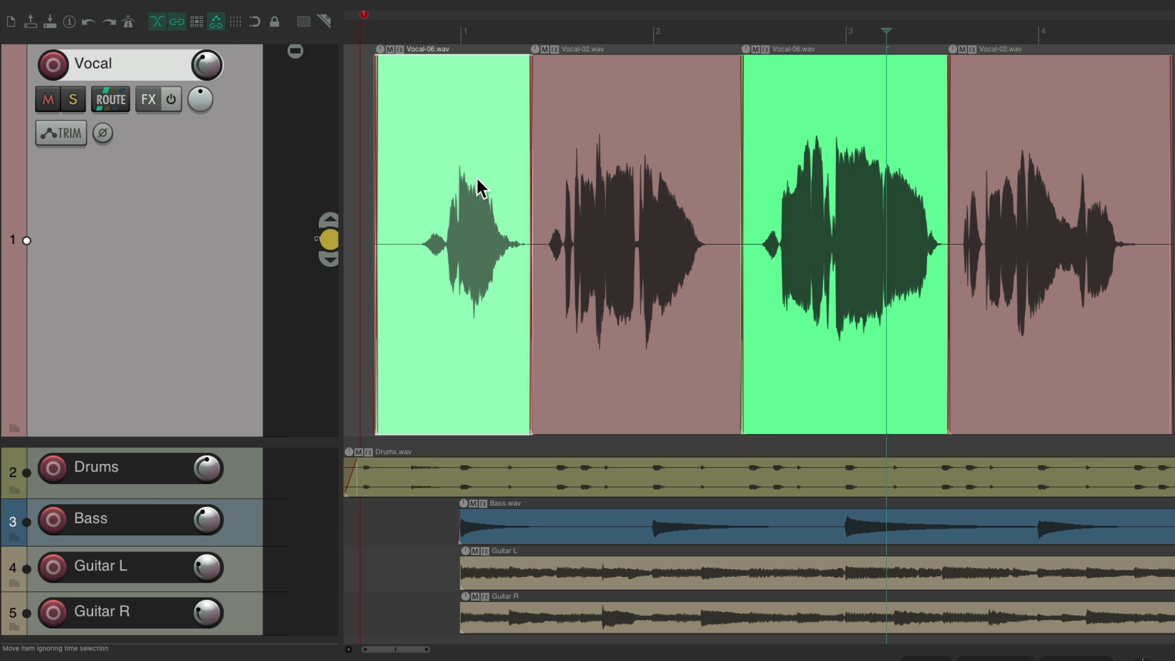
- Show all the Vocal track's lanes again and turn comping back on for lane C1
{"action": "right_click", "coordinate": [330, 241]}
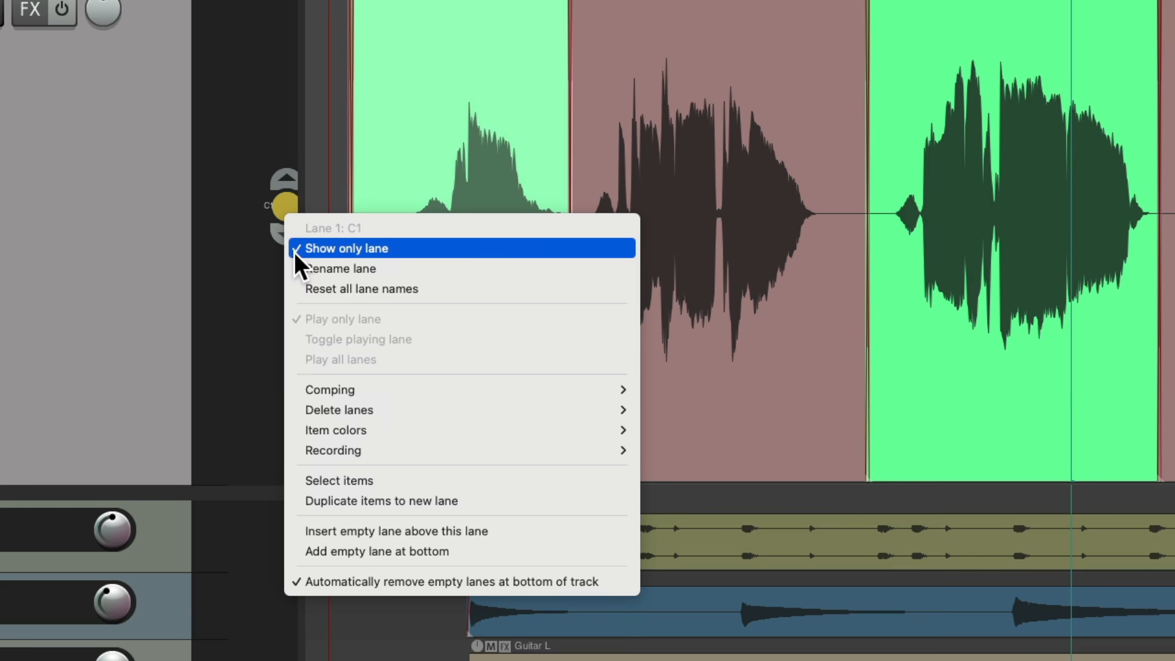
{"action": "left_click", "coordinate": [294, 252]}
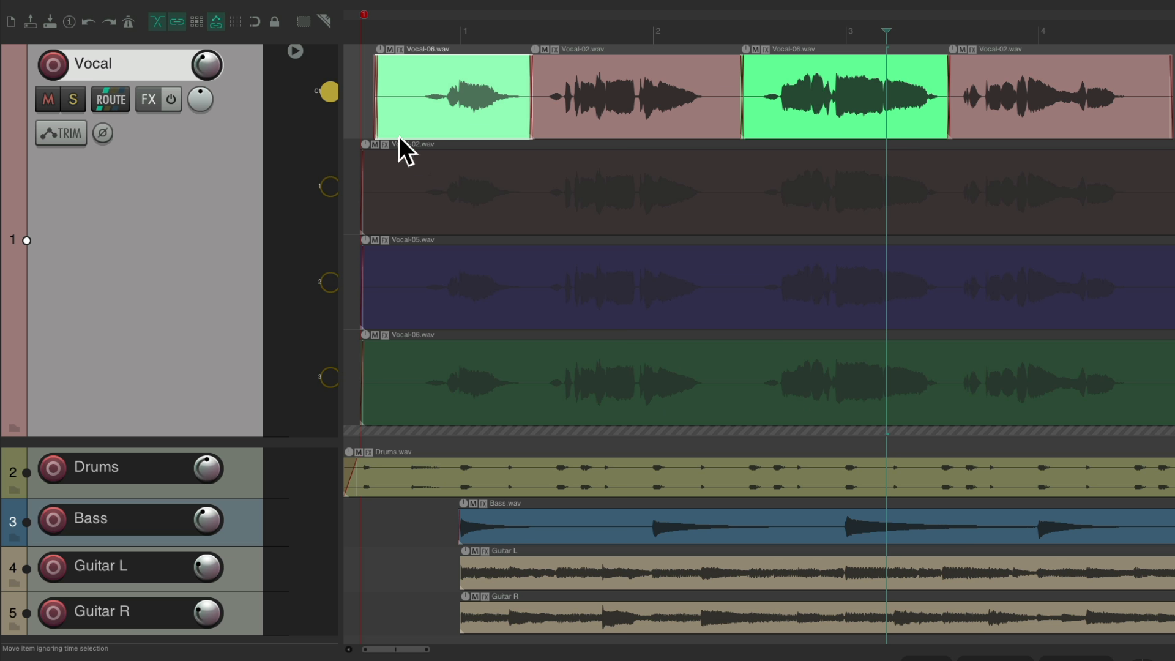
{"action": "left_click", "coordinate": [328, 89]}
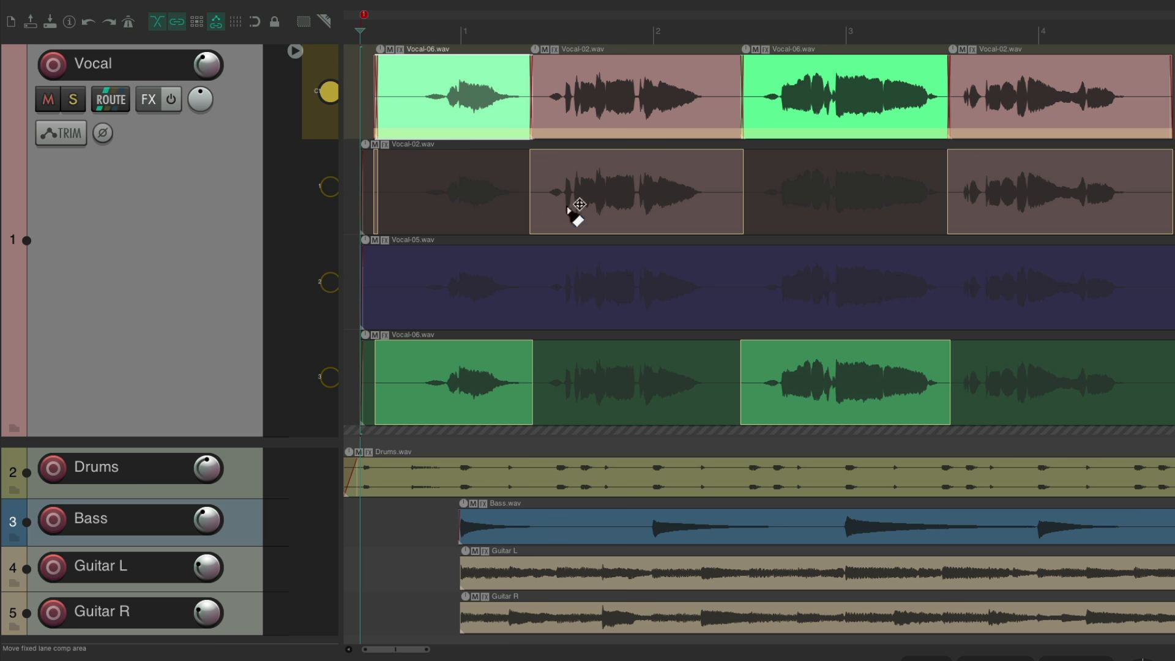
- Show only lane C1 with comping active, switching its comping off and on again
{"action": "right_click", "coordinate": [330, 91]}
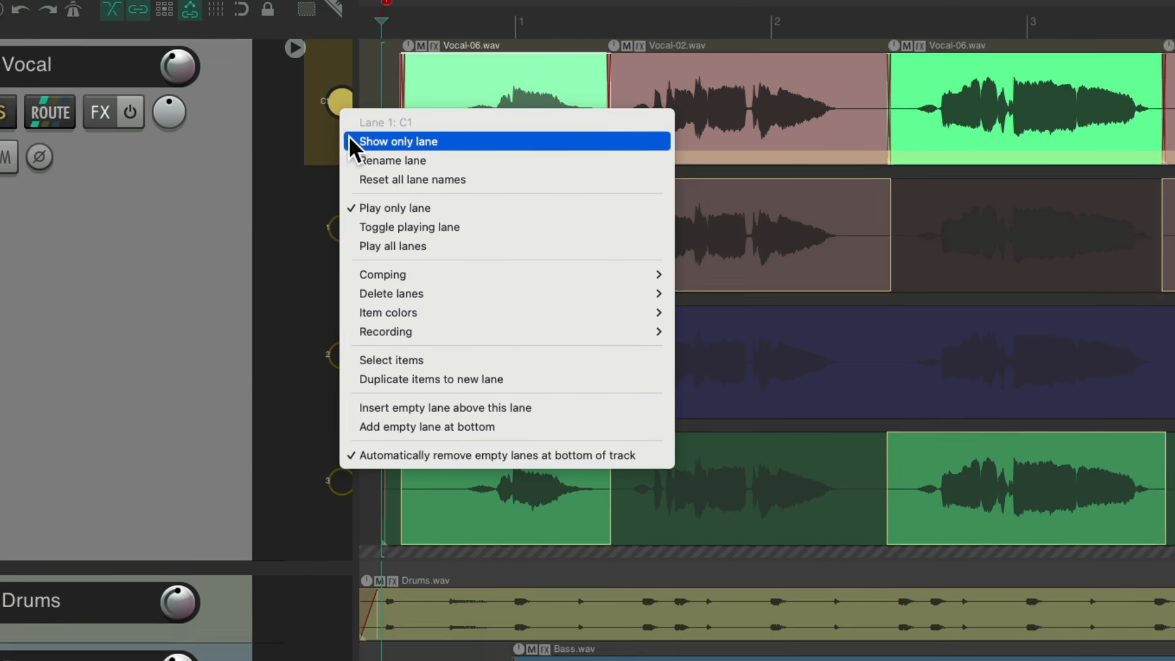
{"action": "left_click", "coordinate": [354, 147]}
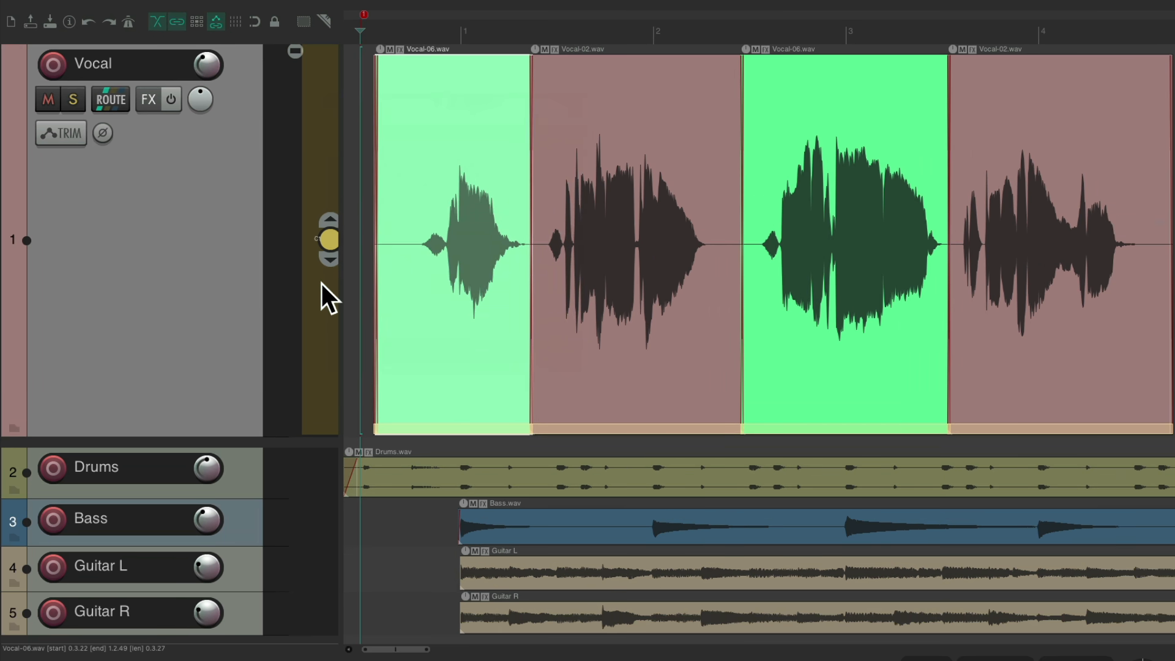
{"action": "left_click", "coordinate": [330, 241]}
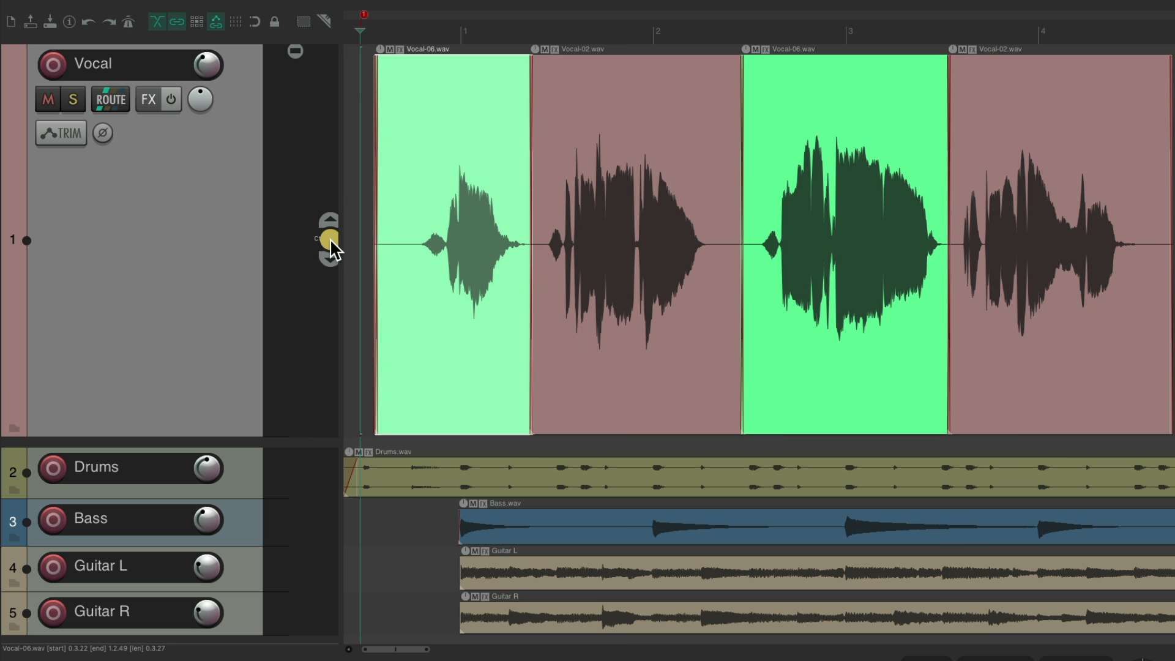
{"action": "left_click", "coordinate": [329, 238]}
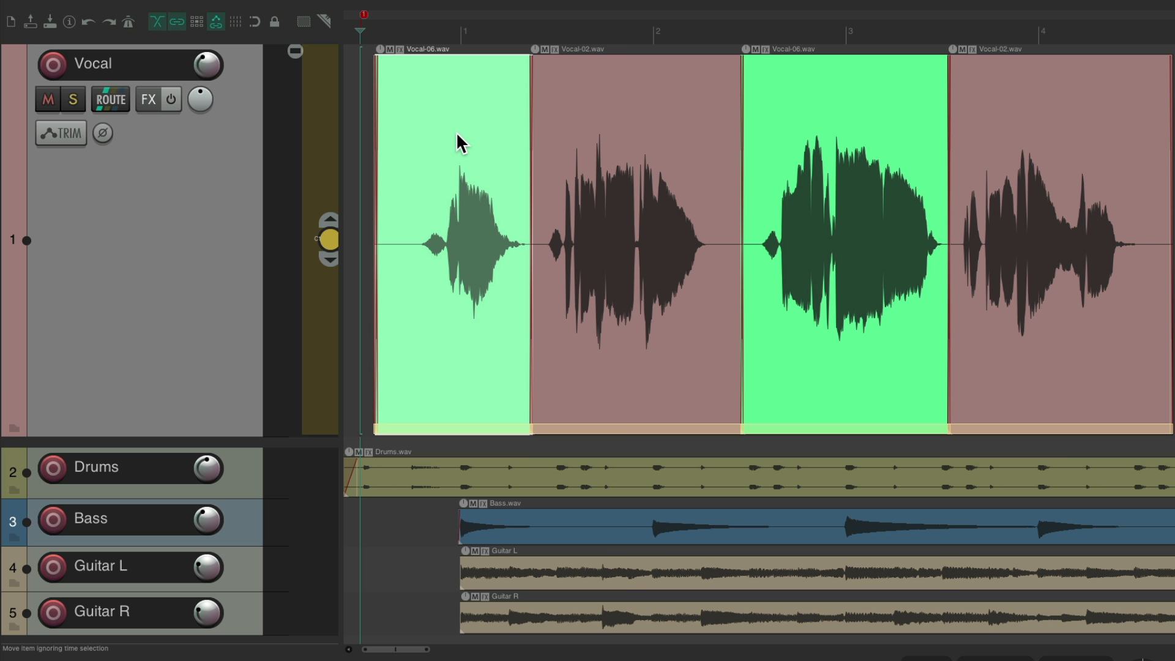
- In the single-lane view, cycle the comp's first phrase through the takes to Vocal-05.wav and the second phrase to Vocal-06.wav
{"action": "key", "text": "t"}
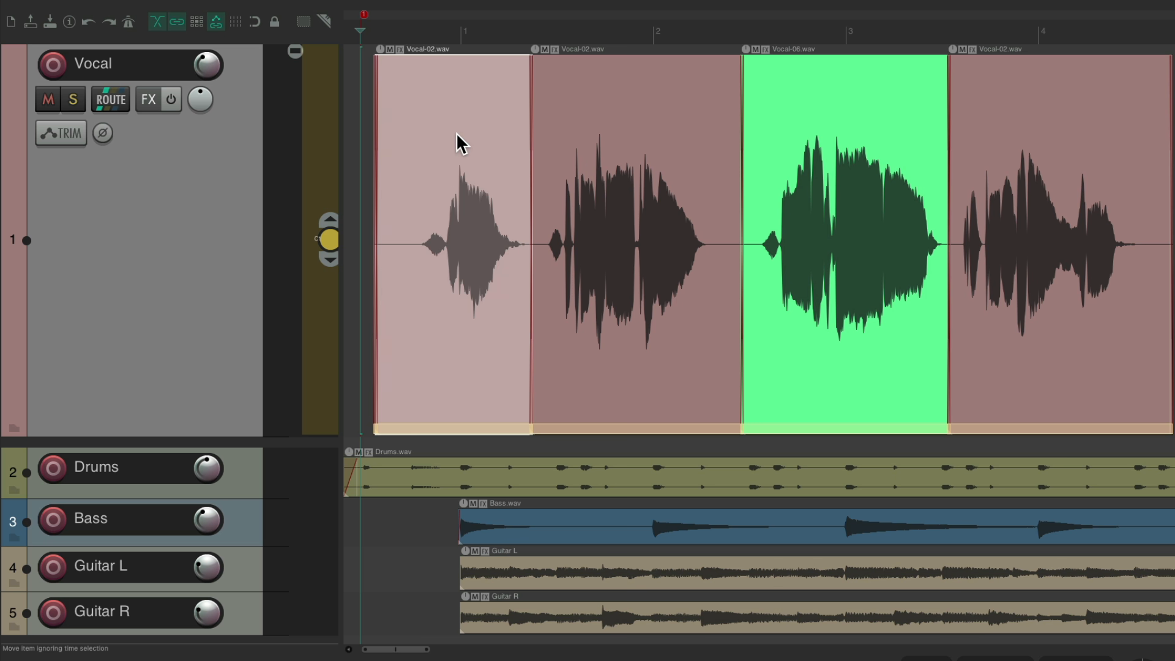
{"action": "key", "text": "t"}
{"action": "key", "text": "t"}
{"action": "key", "text": "t"}
{"action": "key", "text": "t"}
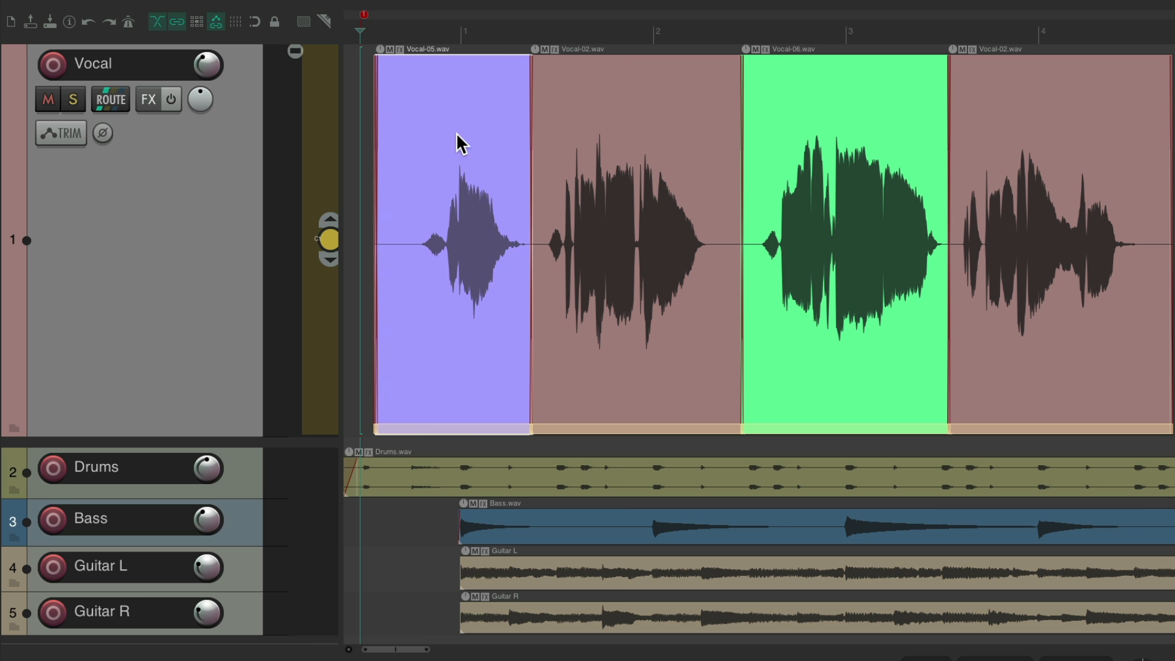
{"action": "key", "text": "t"}
{"action": "key", "text": "t"}
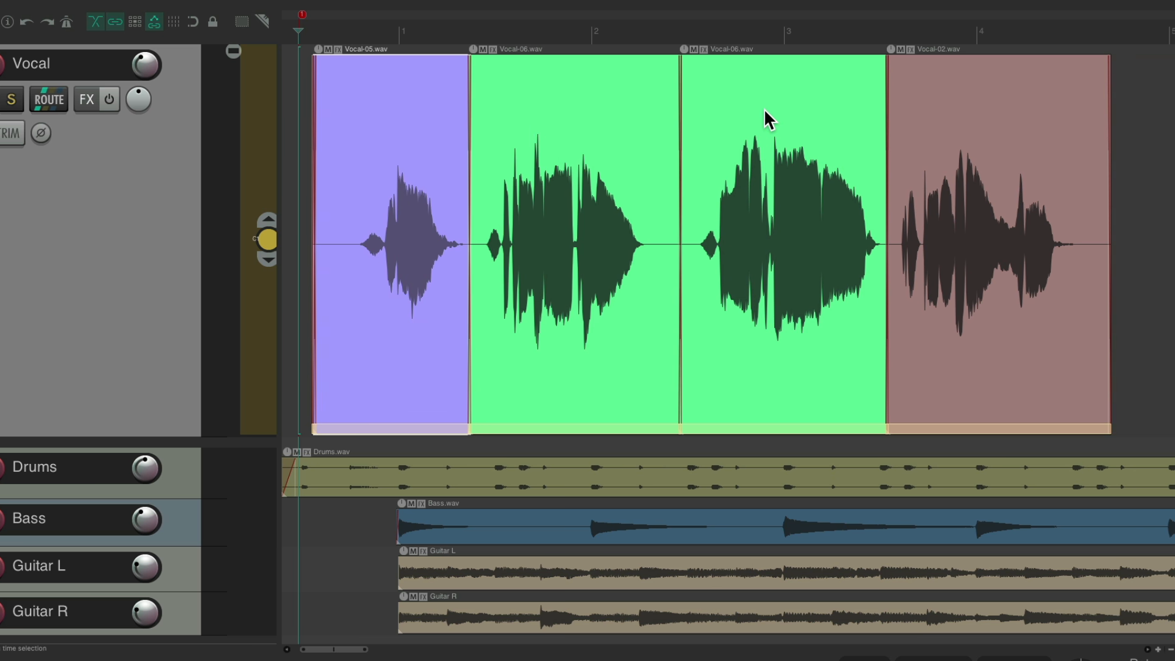
- Cycle the comp's third phrase, around bar 3, repeatedly through the takes, ending on Vocal-05.wav
{"action": "key", "text": "t"}
{"action": "key", "text": "t"}
{"action": "key", "text": "t"}
{"action": "key", "text": "t"}
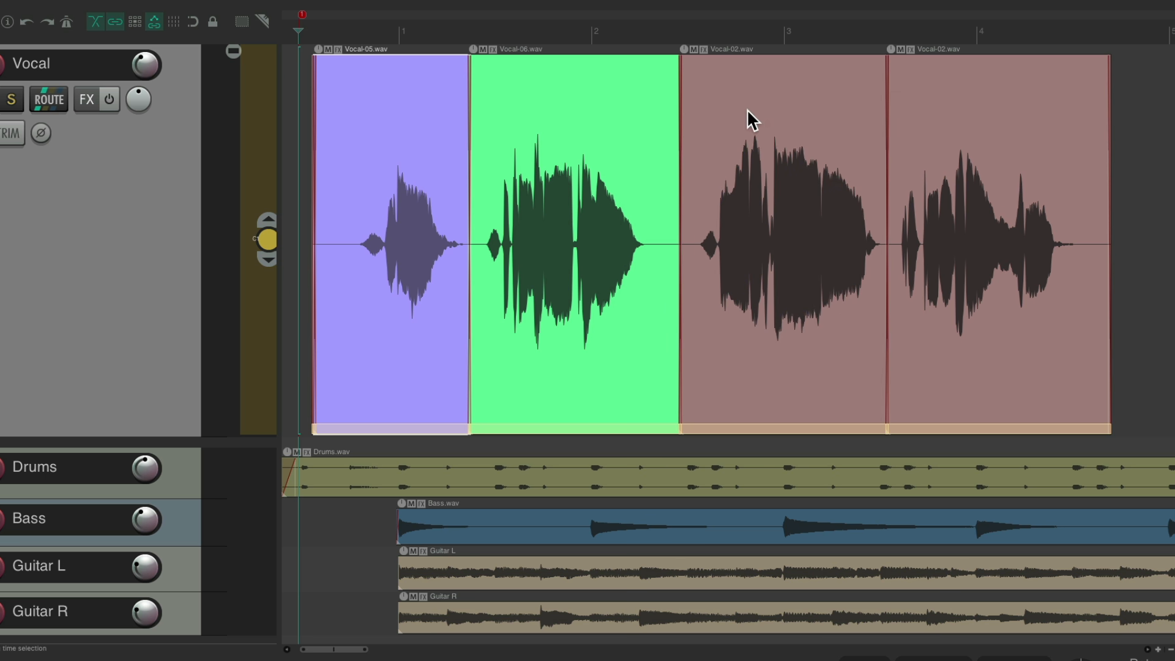
{"action": "key", "text": "t"}
{"action": "key", "text": "t"}
{"action": "key", "text": "t"}
{"action": "key", "text": "t"}
{"action": "key", "text": "t"}
{"action": "key", "text": "t"}
{"action": "key", "text": "t"}
{"action": "key", "text": "t"}
{"action": "key", "text": "t"}
{"action": "key", "text": "t"}
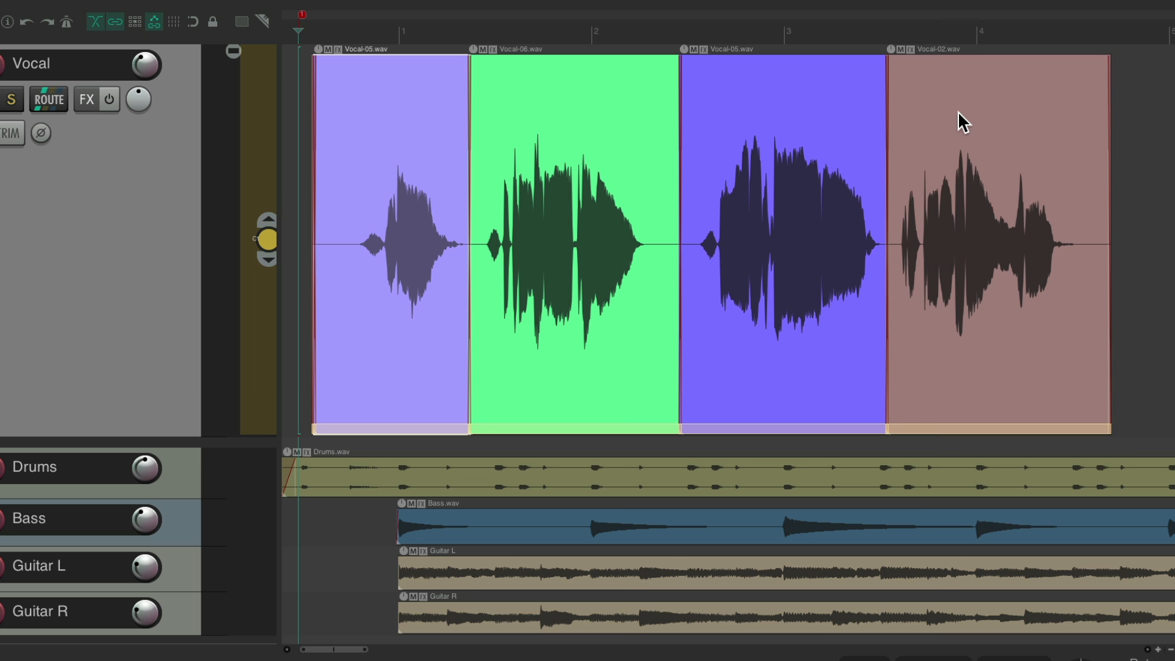
- Switch the comp's first phrase to Vocal-02.wav, and turn comping on lane C1 off and on again
{"action": "key", "text": "t"}
{"action": "key", "text": "t"}
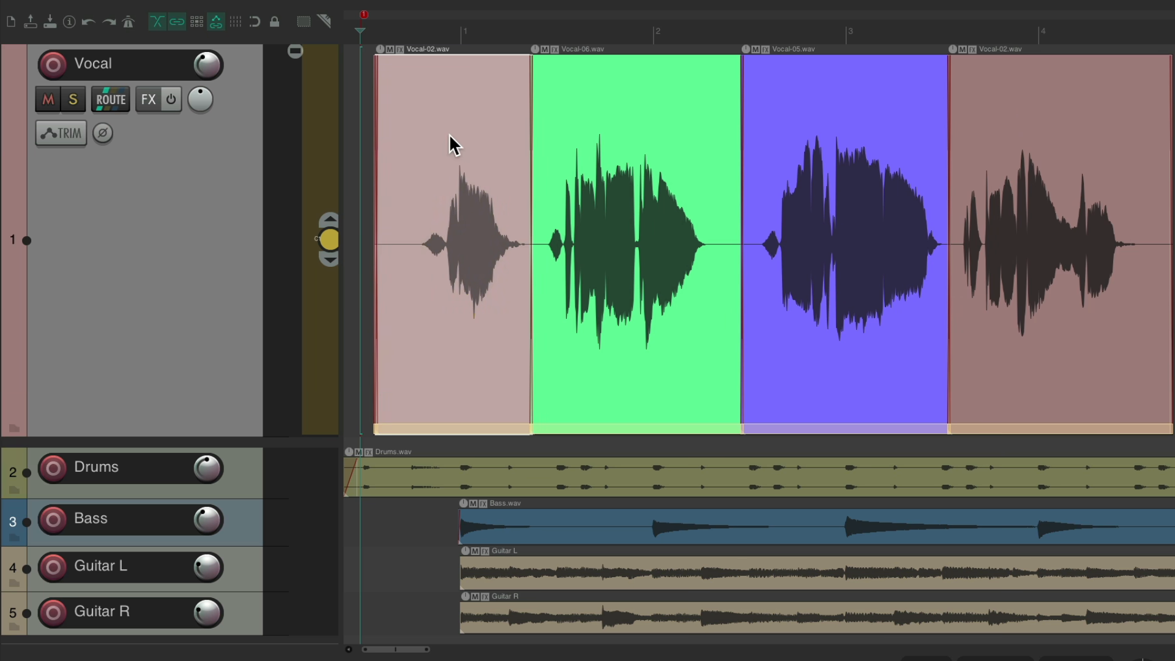
{"action": "left_click", "coordinate": [328, 242]}
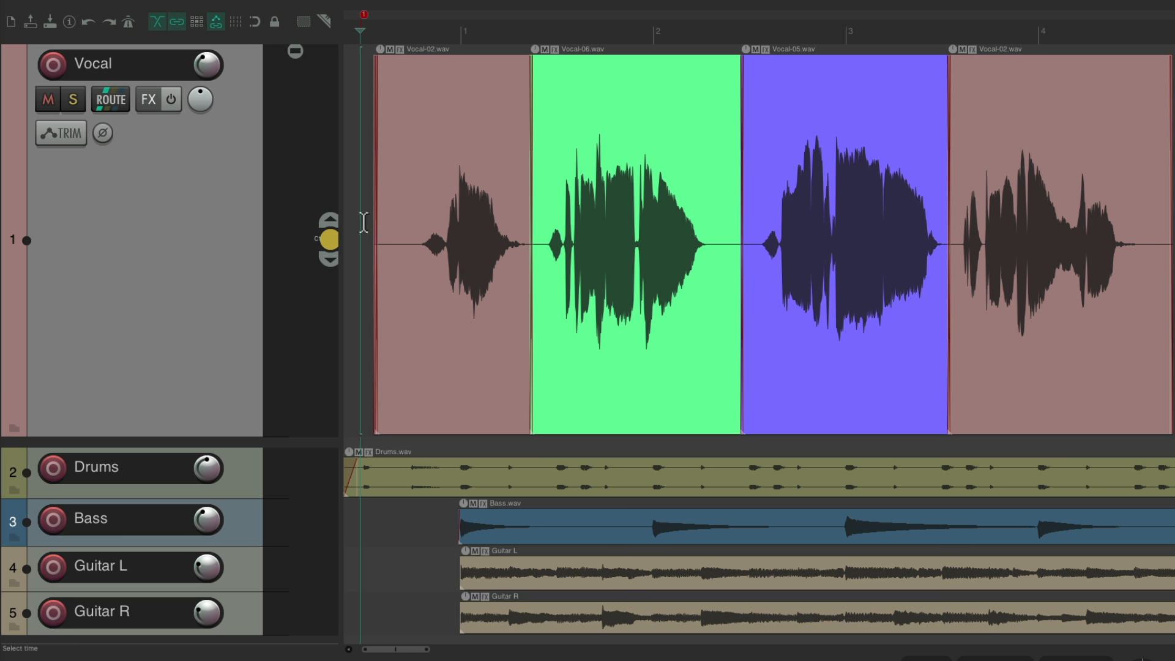
{"action": "left_click", "coordinate": [331, 239]}
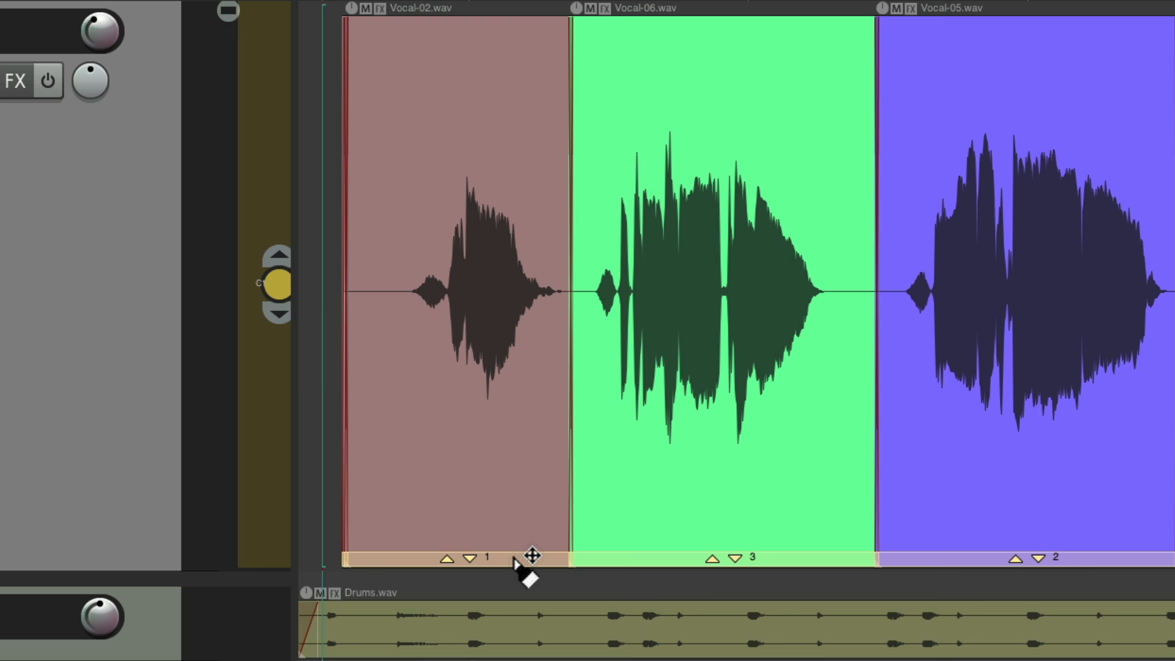
- Cycle the comp's first phrase through the takes in both directions, ending on Vocal-02.wav
{"action": "left_click", "coordinate": [468, 557]}
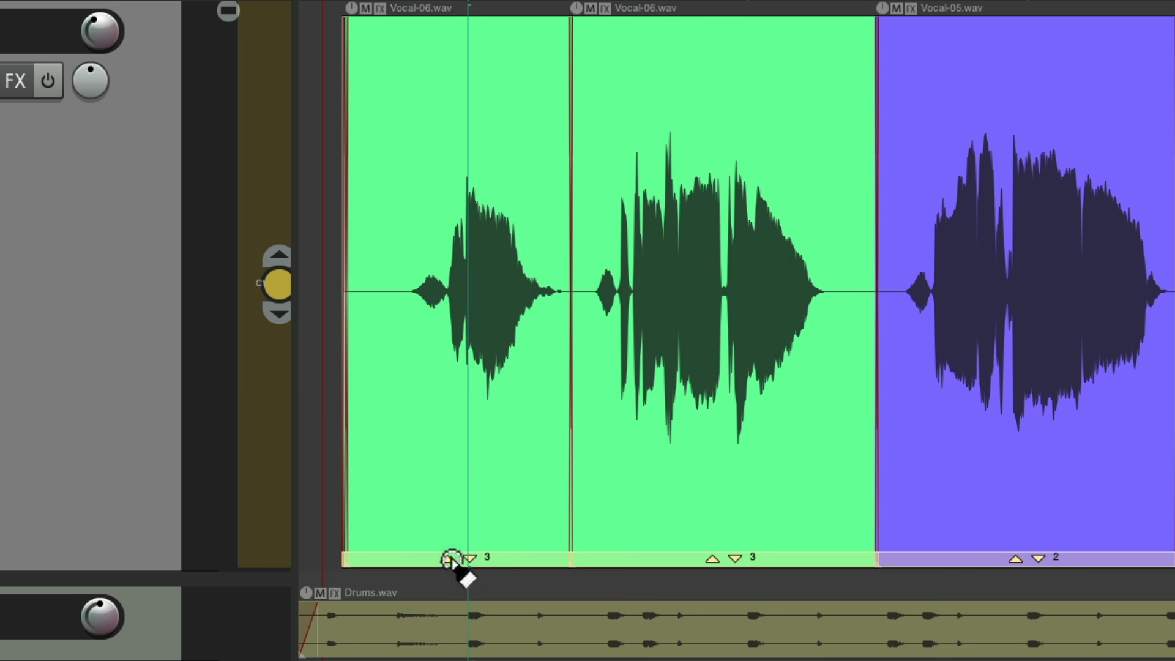
{"action": "left_click", "coordinate": [448, 558]}
{"action": "left_click", "coordinate": [446, 558]}
{"action": "left_click", "coordinate": [446, 558]}
{"action": "left_click", "coordinate": [446, 558]}
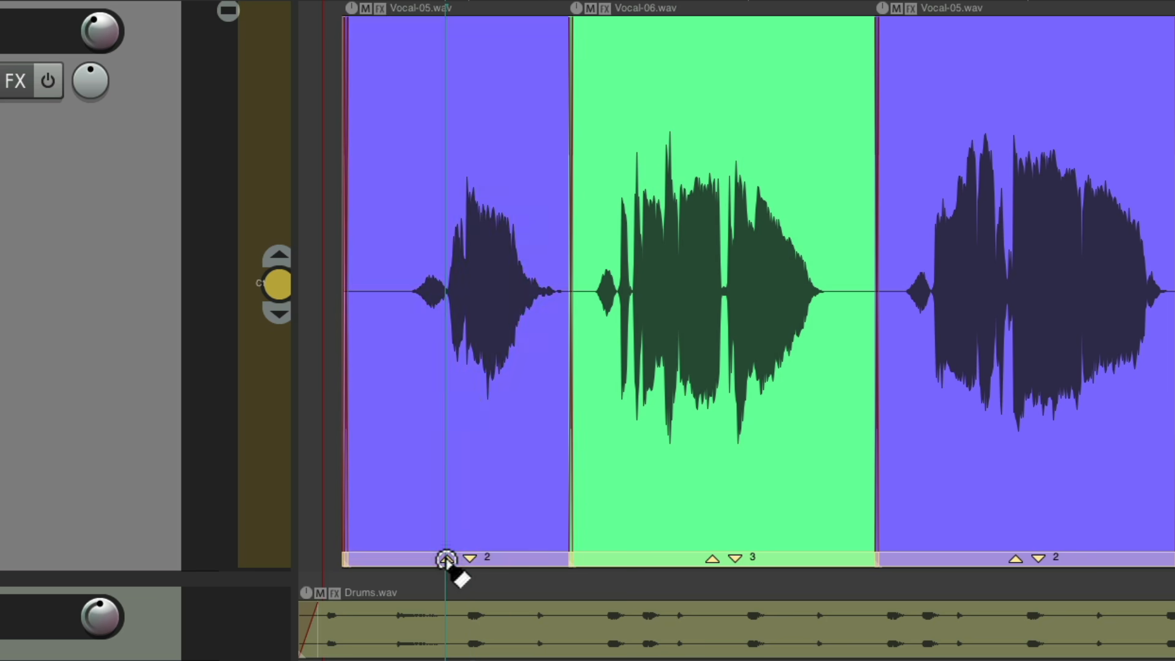
{"action": "left_click", "coordinate": [447, 558]}
{"action": "left_click", "coordinate": [468, 558]}
{"action": "left_click", "coordinate": [468, 558]}
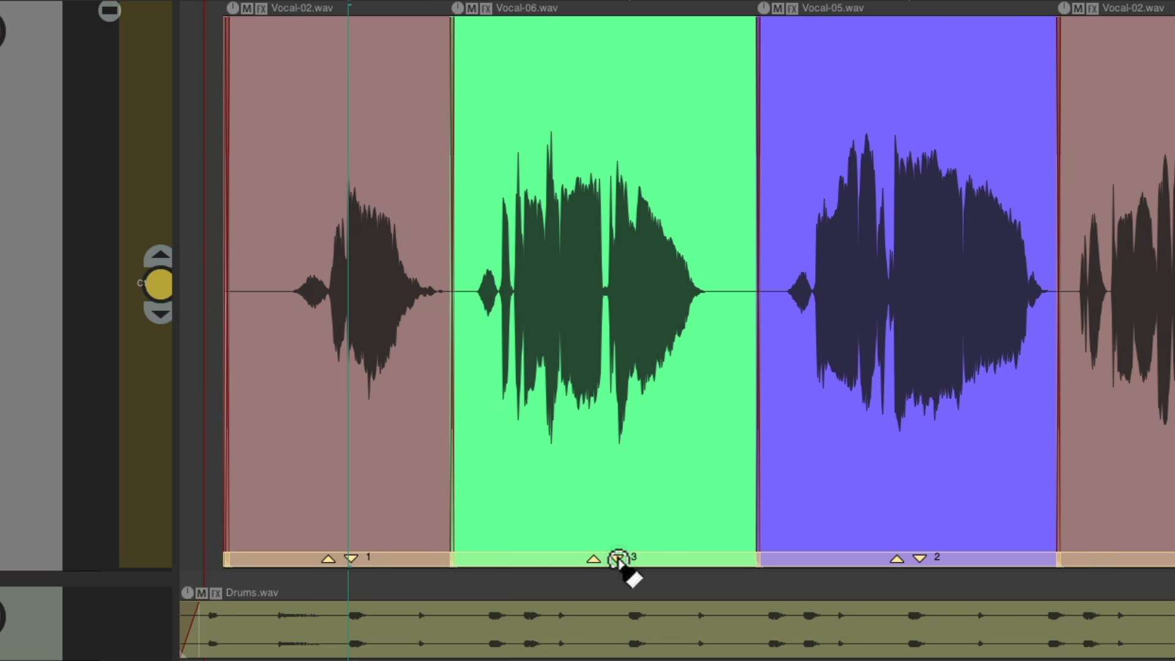
- Cycle the comp's second phrase through the takes, including Vocal-05.wav, and return it to Vocal-06.wav
{"action": "left_click", "coordinate": [618, 558]}
{"action": "left_click", "coordinate": [618, 558]}
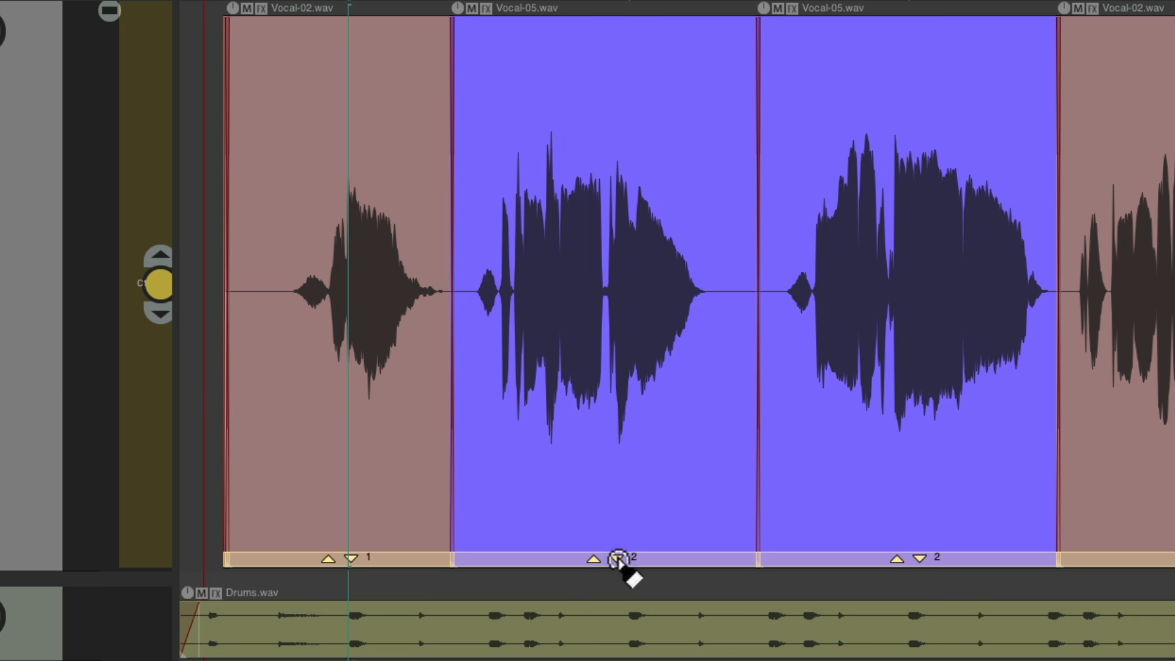
{"action": "left_click", "coordinate": [618, 558]}
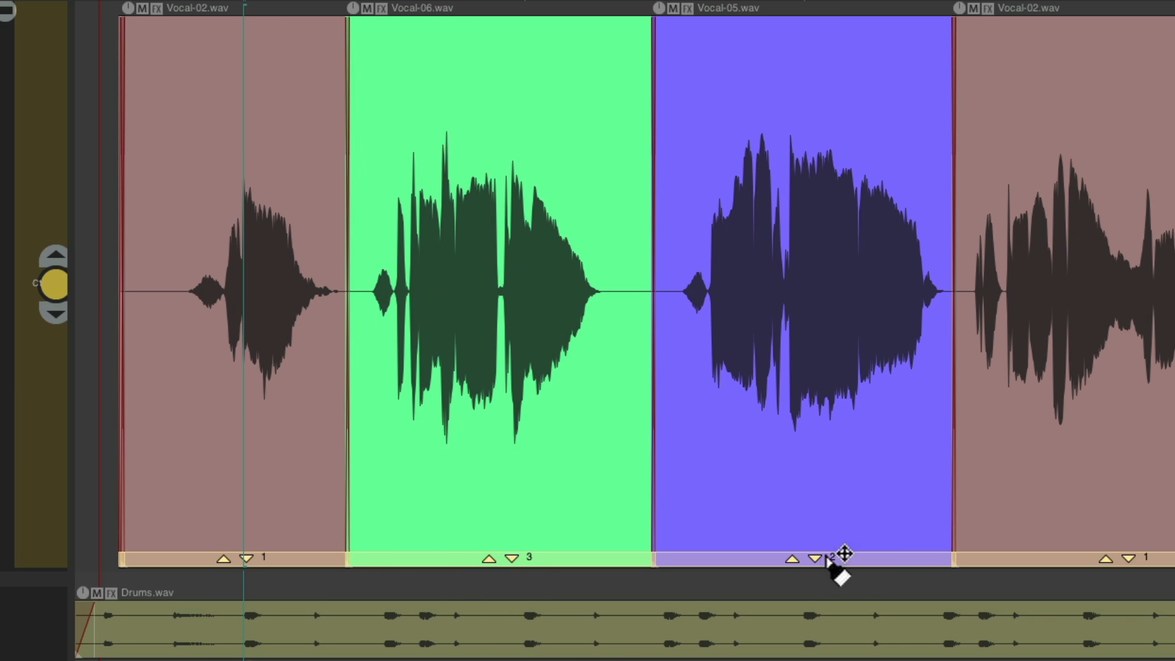
- Step the comp's third phrase through Vocal-02.wav and Vocal-06.wav, ending on Vocal-05.wav
{"action": "left_click", "coordinate": [792, 558]}
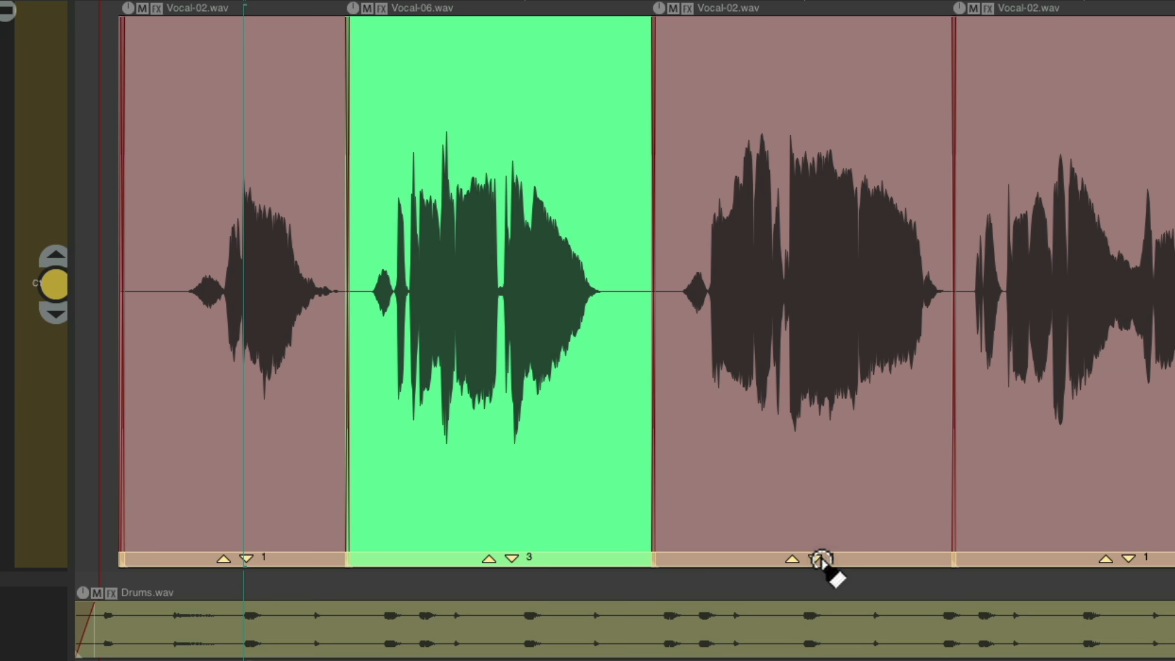
{"action": "left_click", "coordinate": [816, 558]}
{"action": "left_click", "coordinate": [816, 558]}
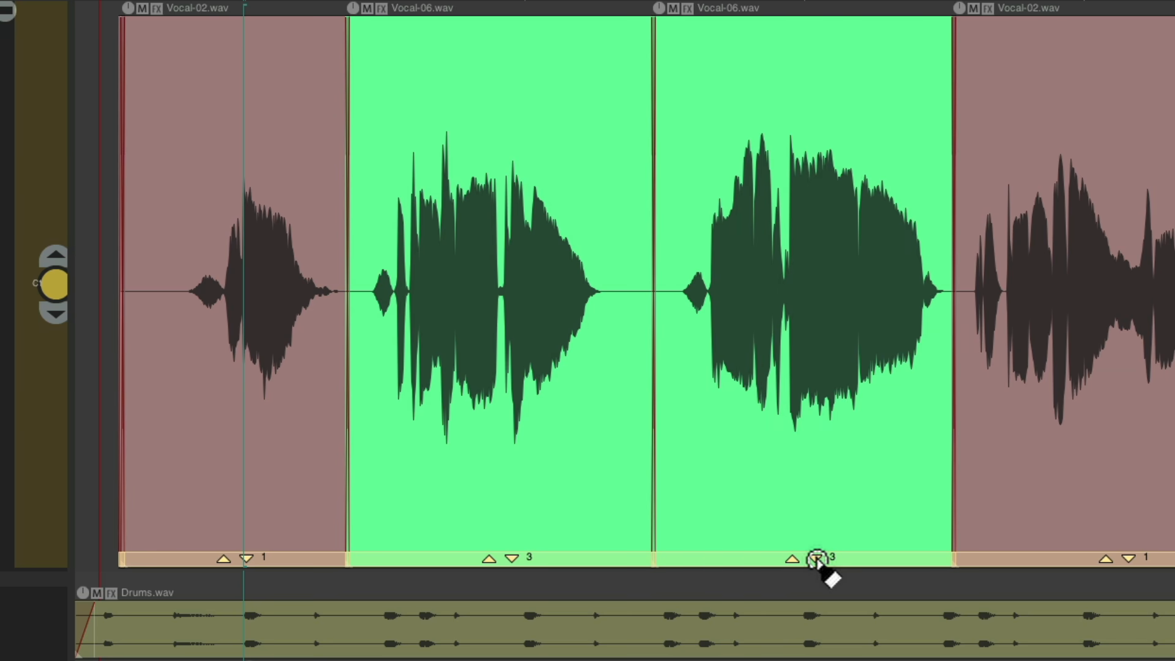
{"action": "left_click", "coordinate": [816, 558]}
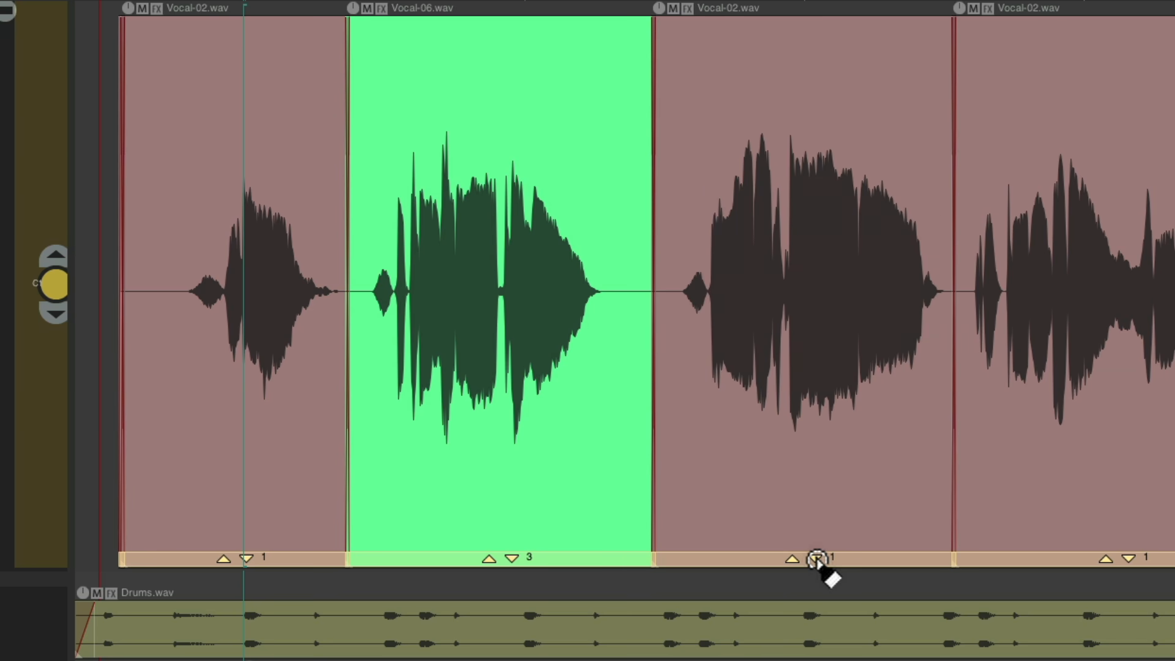
{"action": "left_click", "coordinate": [816, 558]}
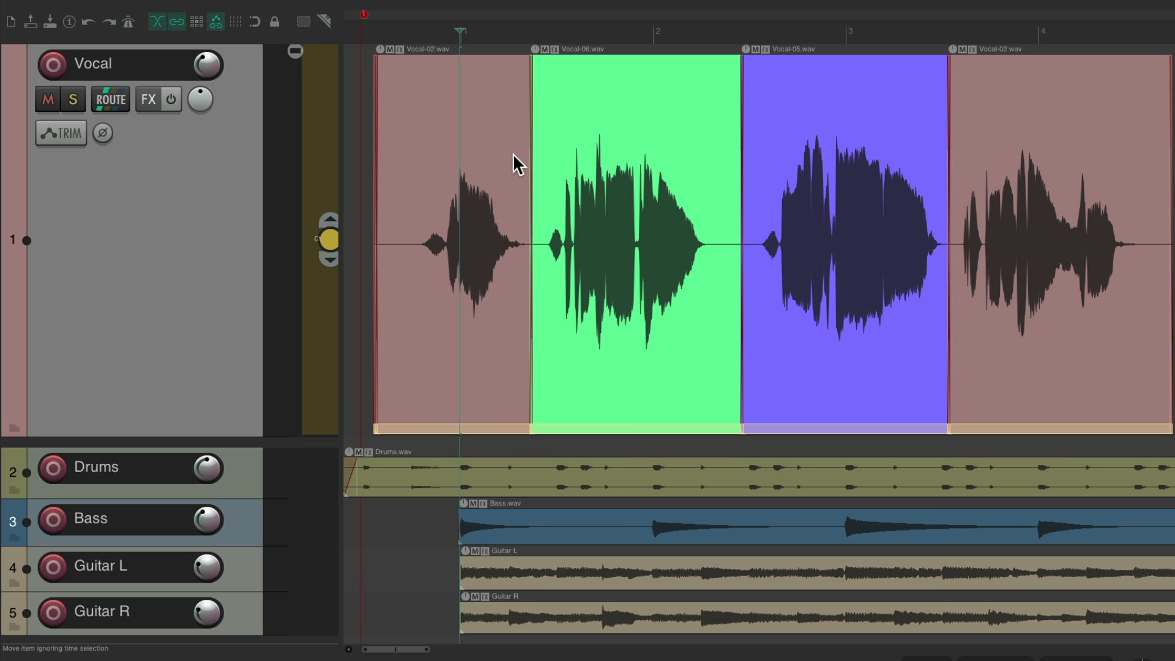
- Turn off comping on lane C1 of the Vocal track
{"action": "key", "text": "t"}
{"action": "key", "text": "t"}
{"action": "key", "text": "t"}
{"action": "double_click", "coordinate": [333, 237]}
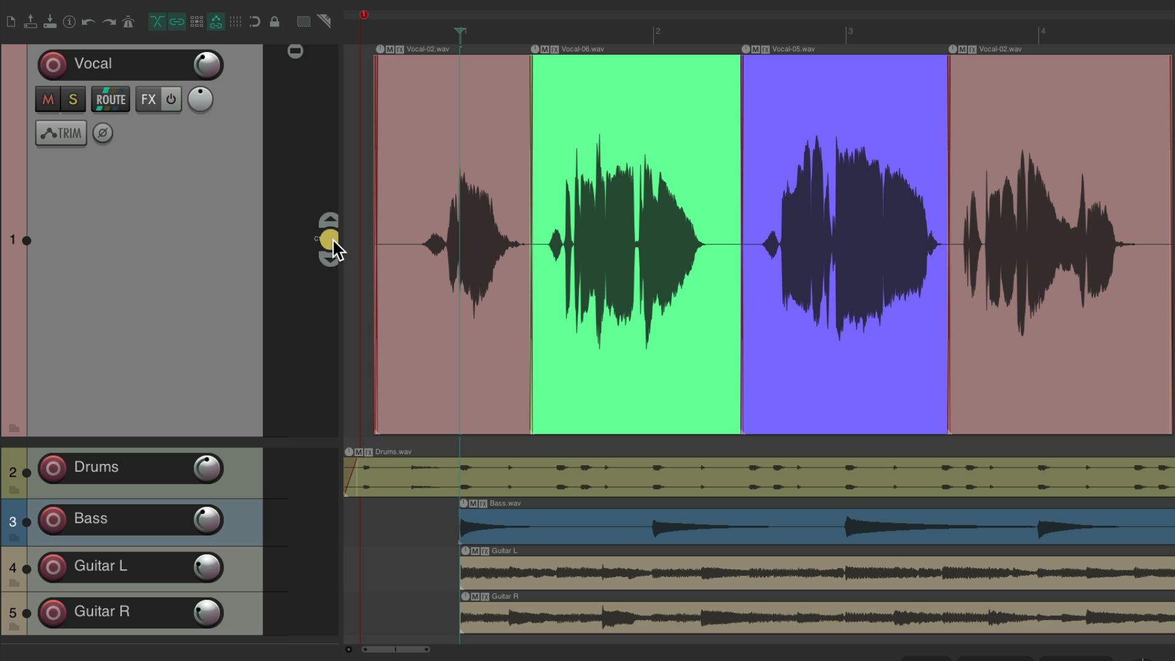